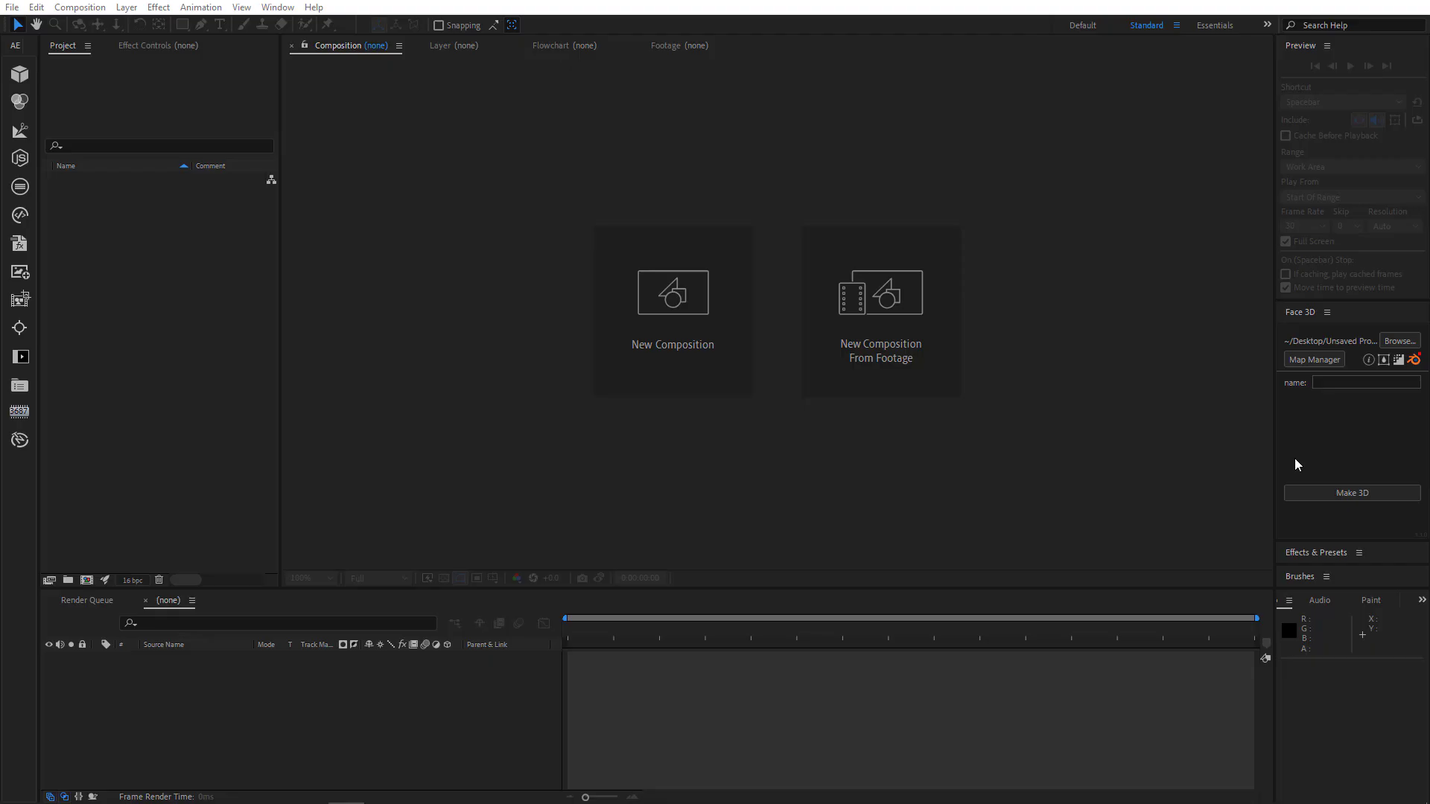
Link Face 3D to blender.exe in the Blender 4.2 folder.
click(1415, 362)
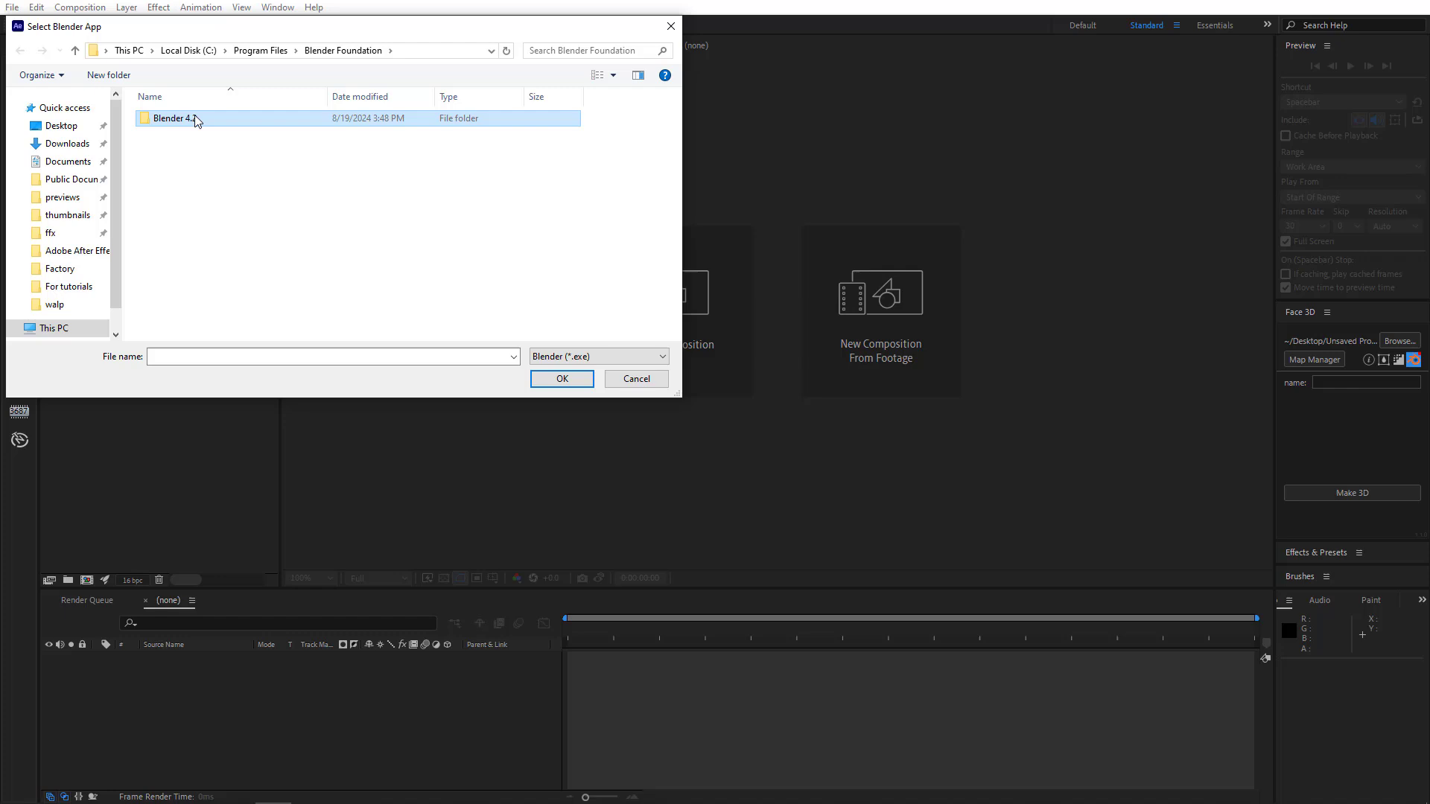
double_click(194, 119)
double_click(180, 181)
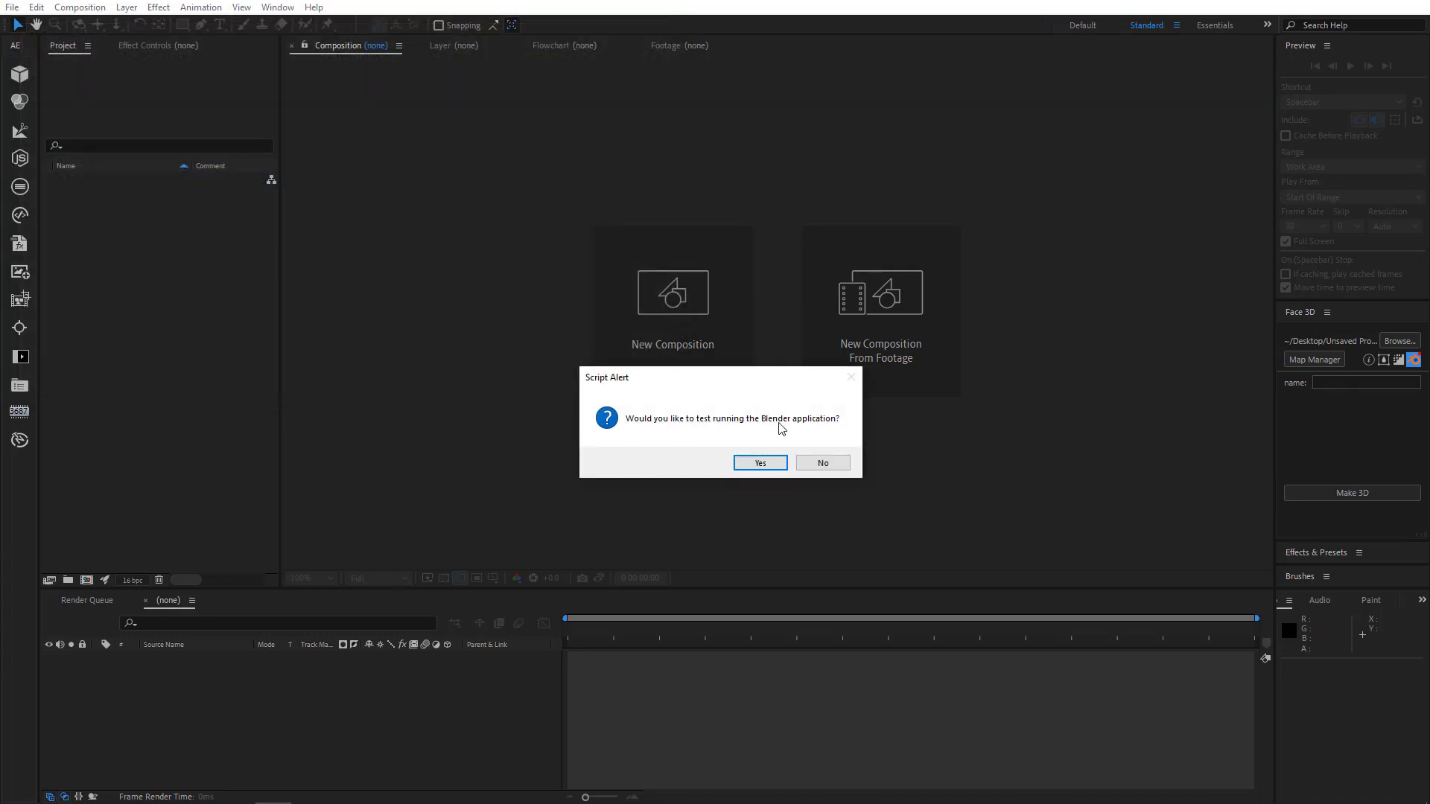
Accept the Blender 4.2 test run, dismiss its splash screen, and close Blender.
click(760, 463)
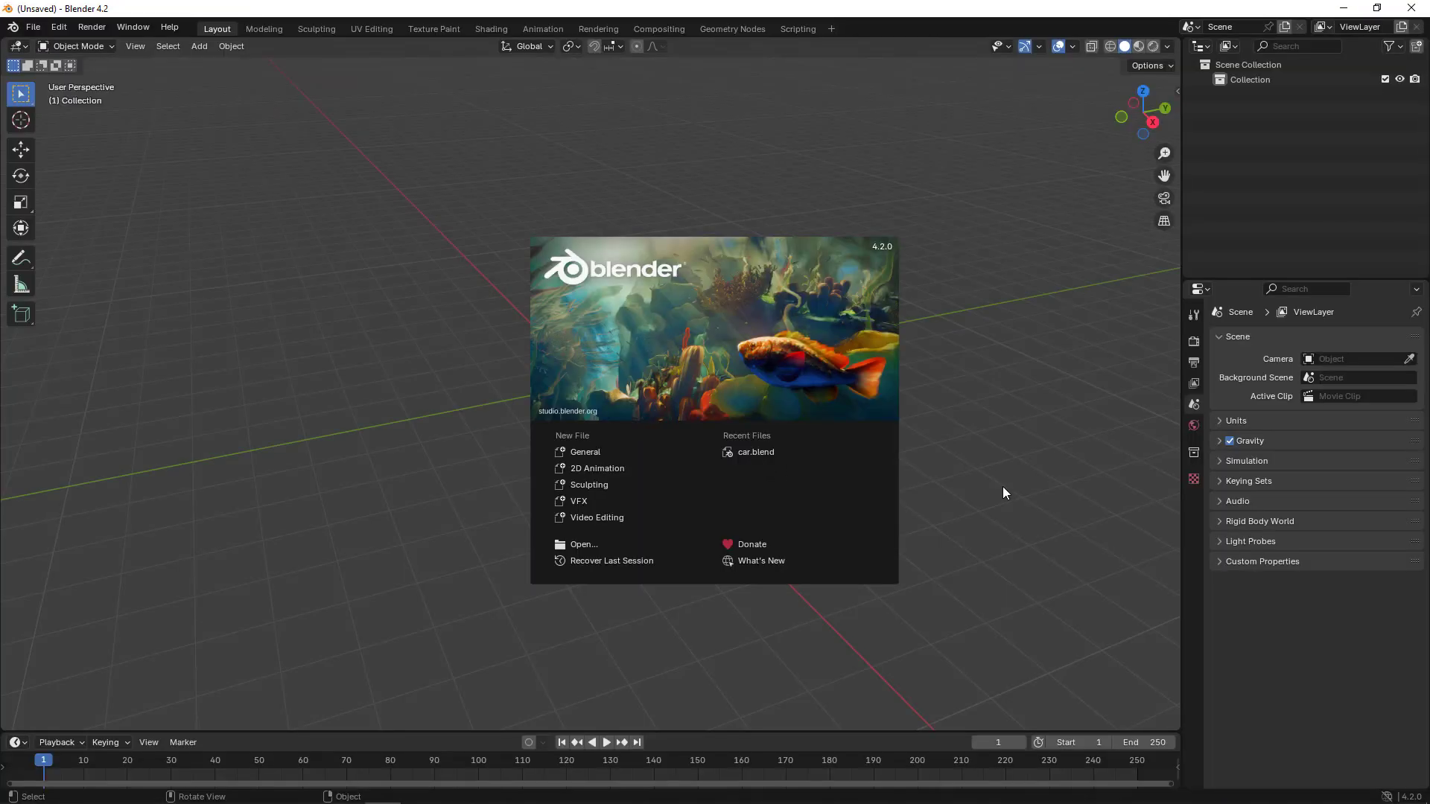
click(1007, 488)
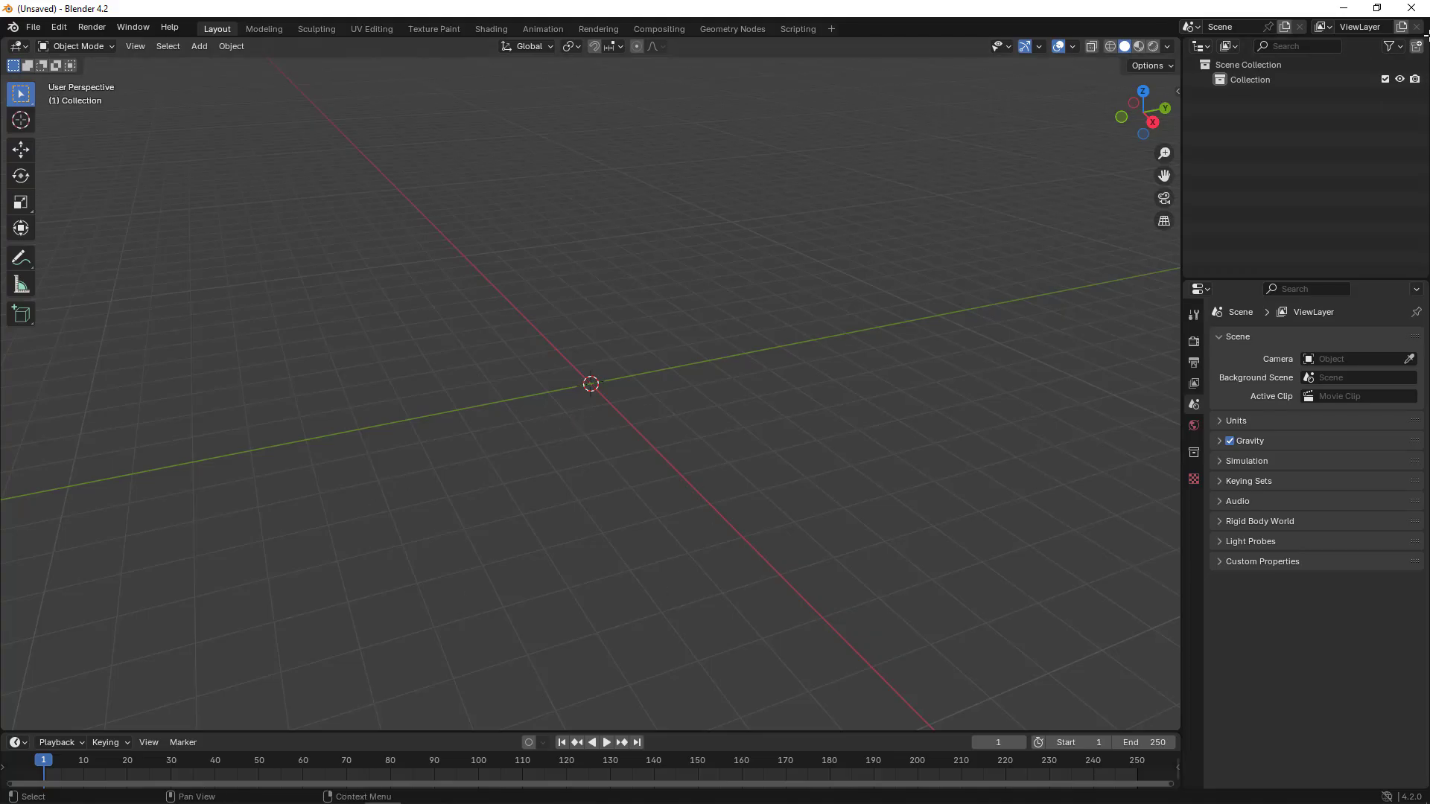
click(1413, 10)
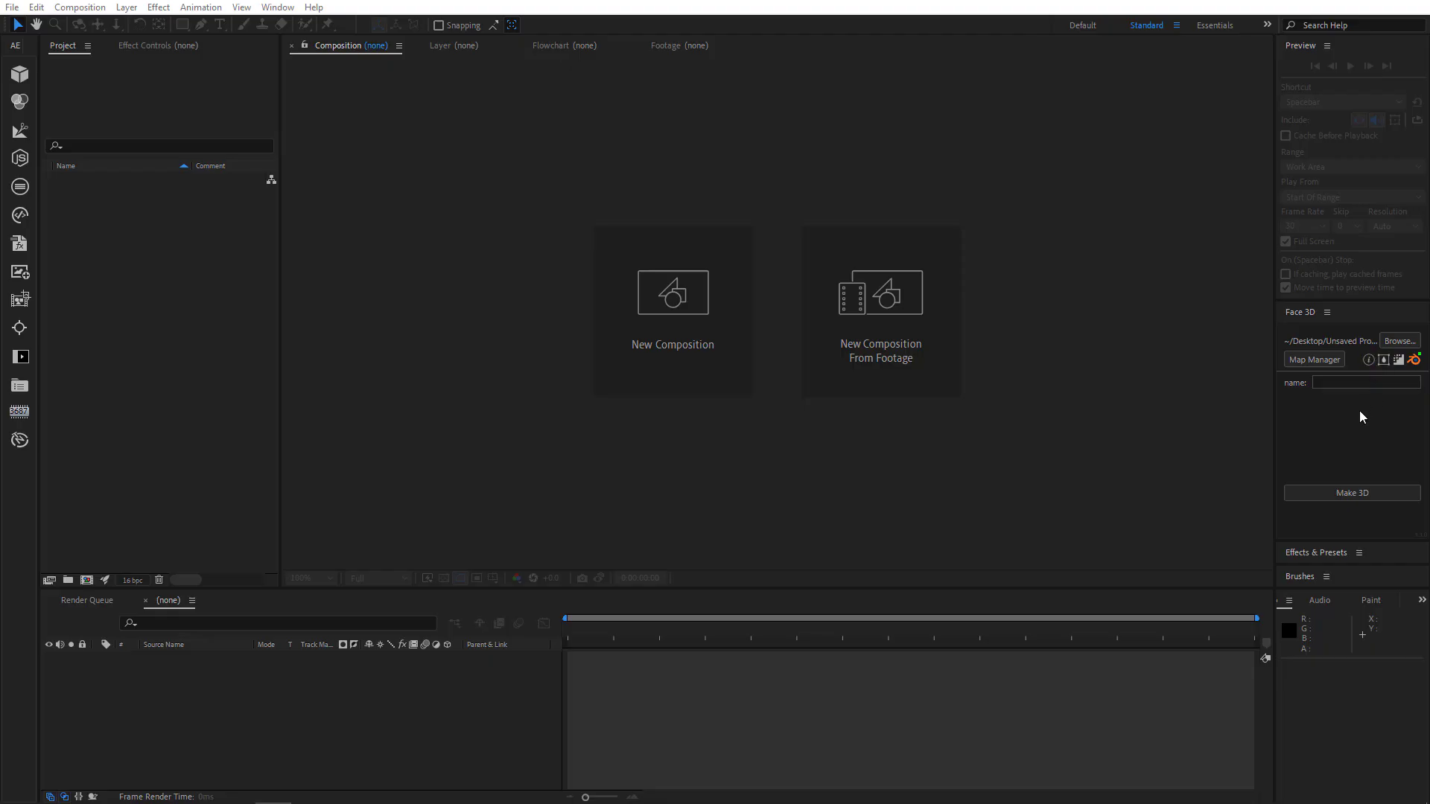
Switch the Face 3D panel to the Light theme and save it.
click(1368, 359)
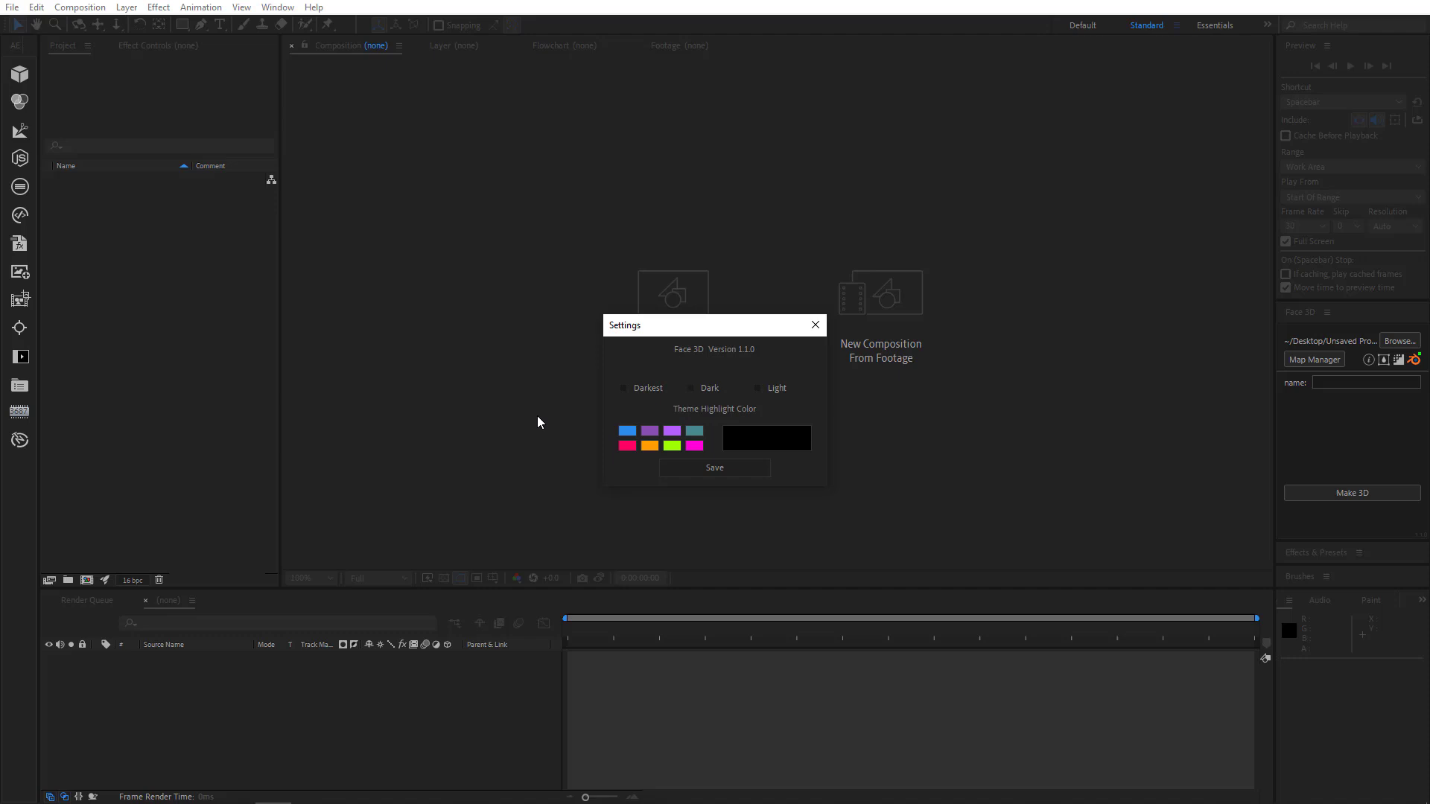
click(758, 388)
click(716, 468)
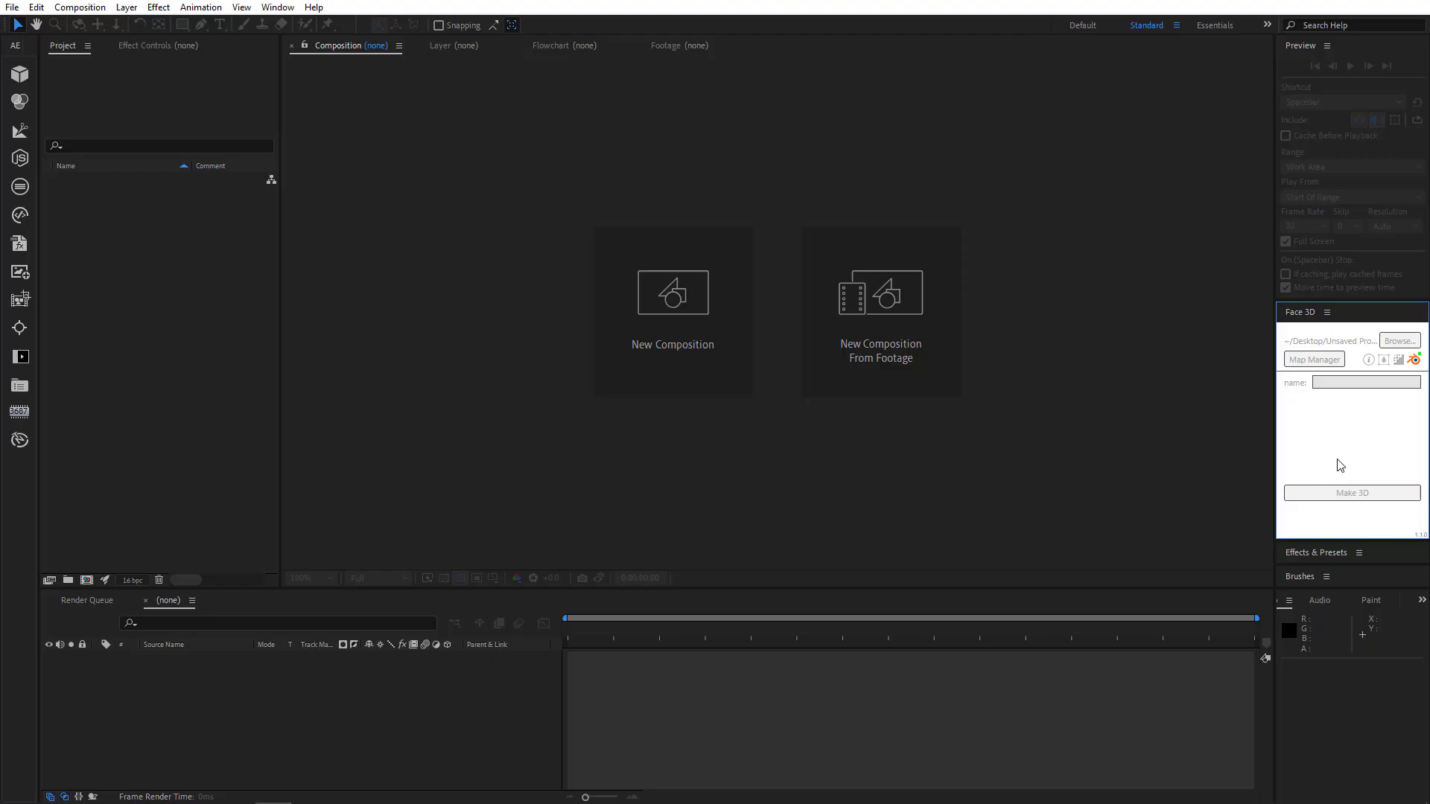
Save the Dark theme, then reopen Face 3D settings and choose Darkest.
click(1369, 361)
click(696, 388)
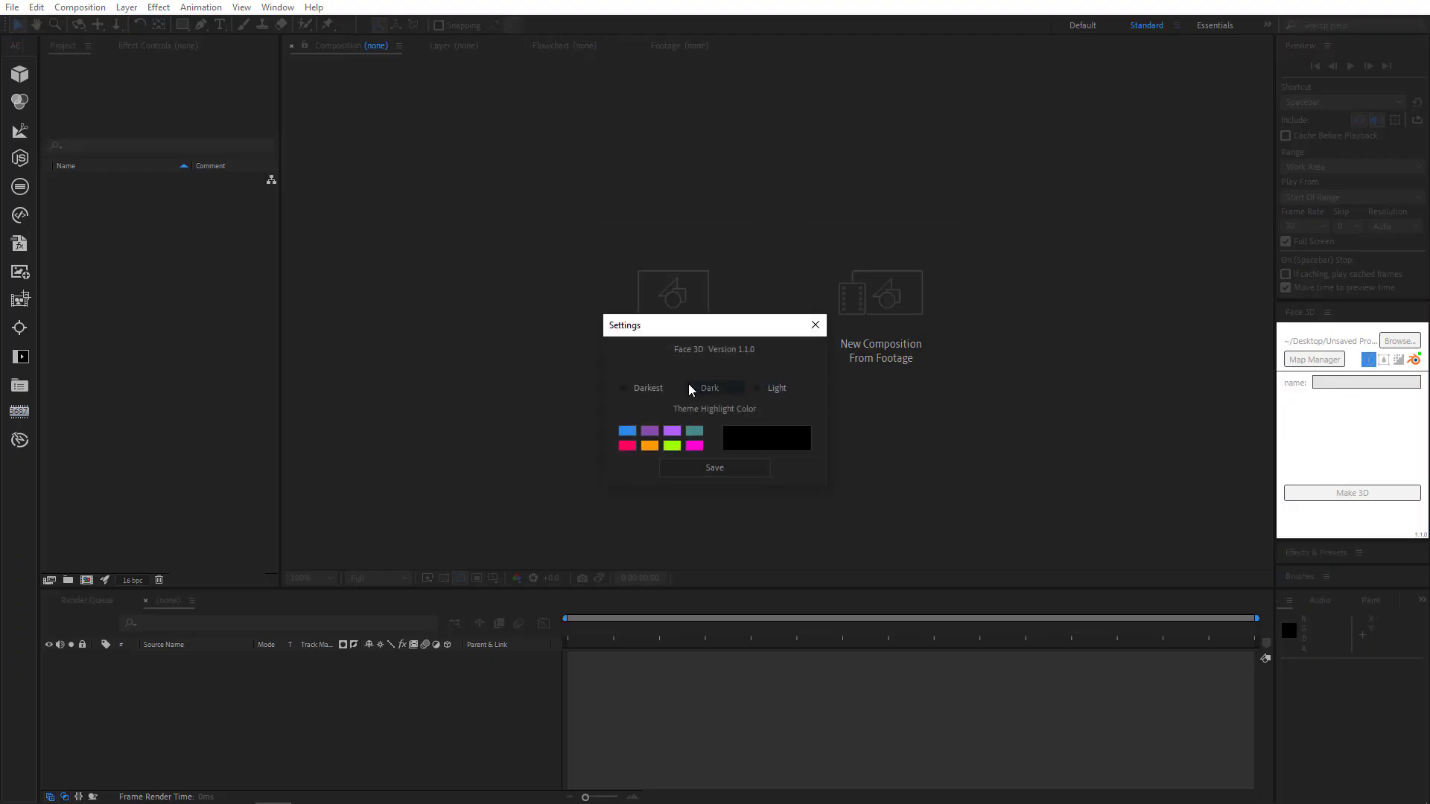
click(742, 472)
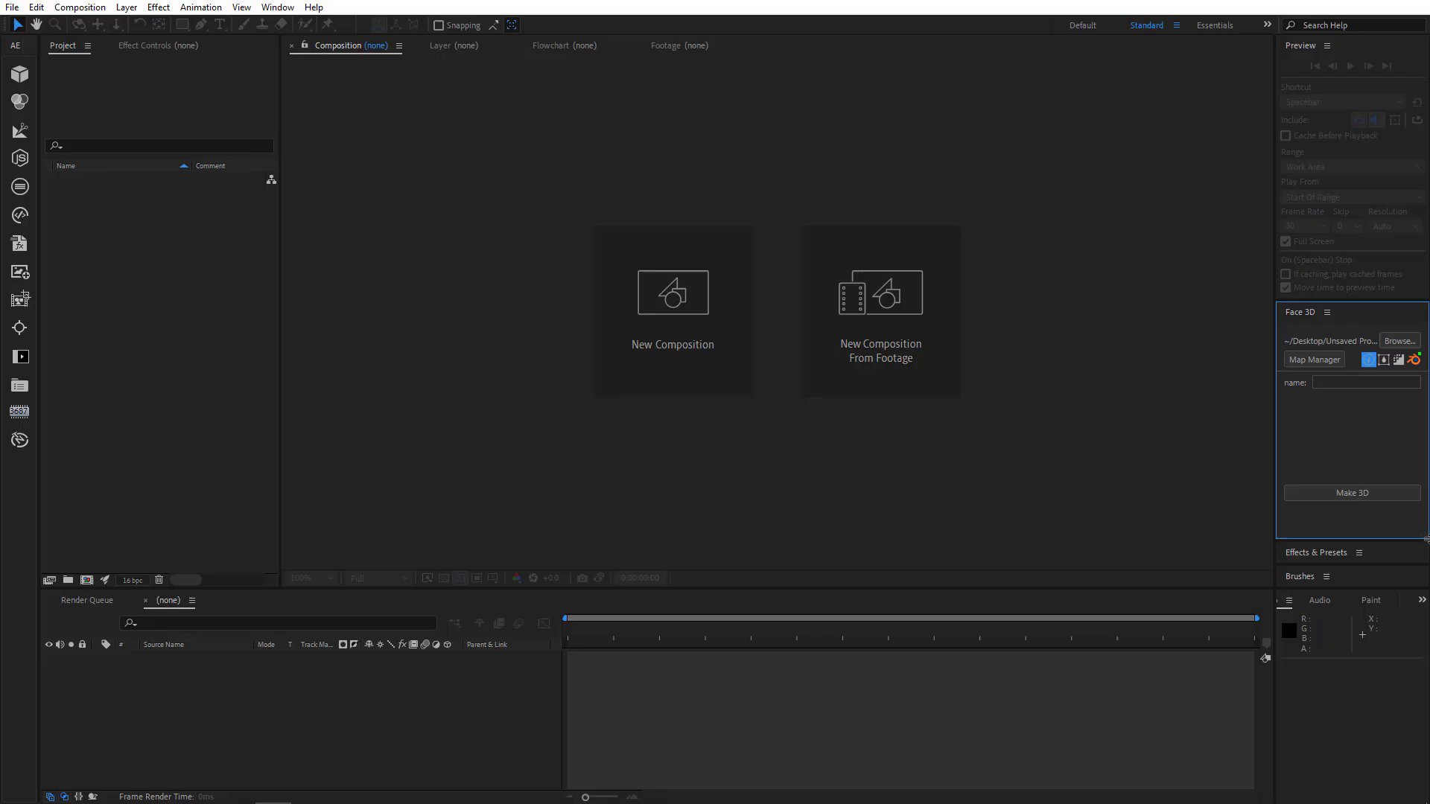
click(1368, 362)
click(639, 388)
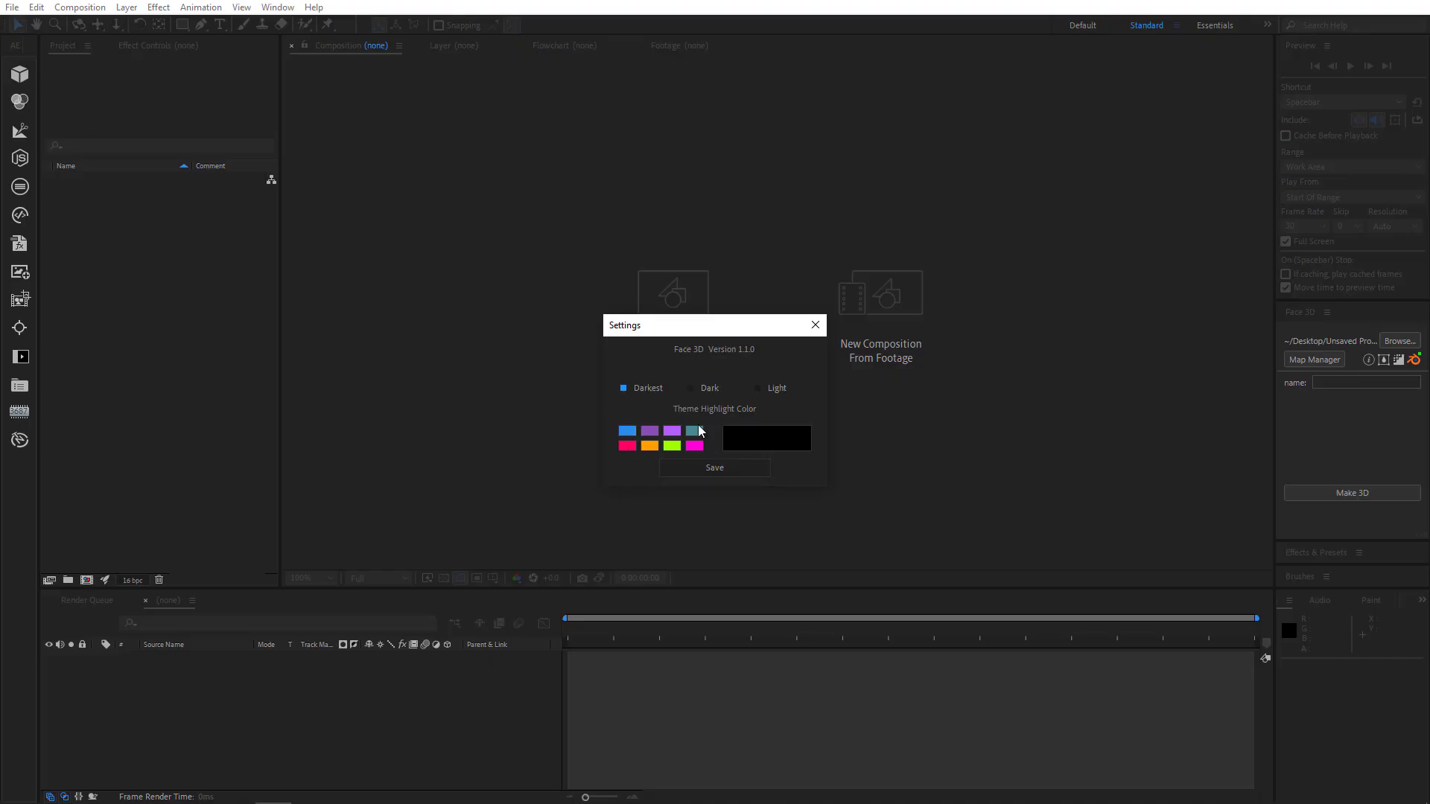
Try red, then green, as the Face 3D highlight colour, saving each.
click(625, 448)
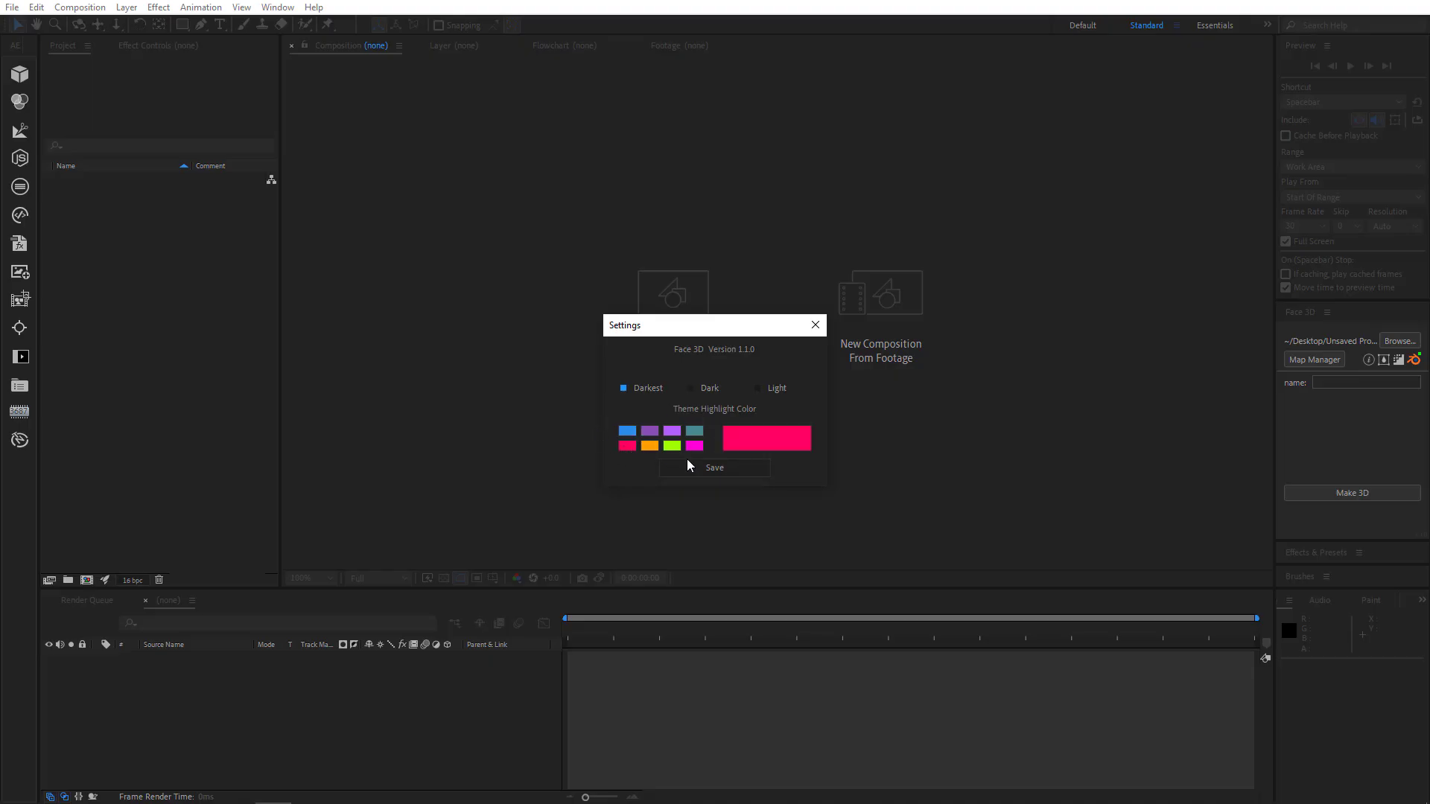
click(728, 469)
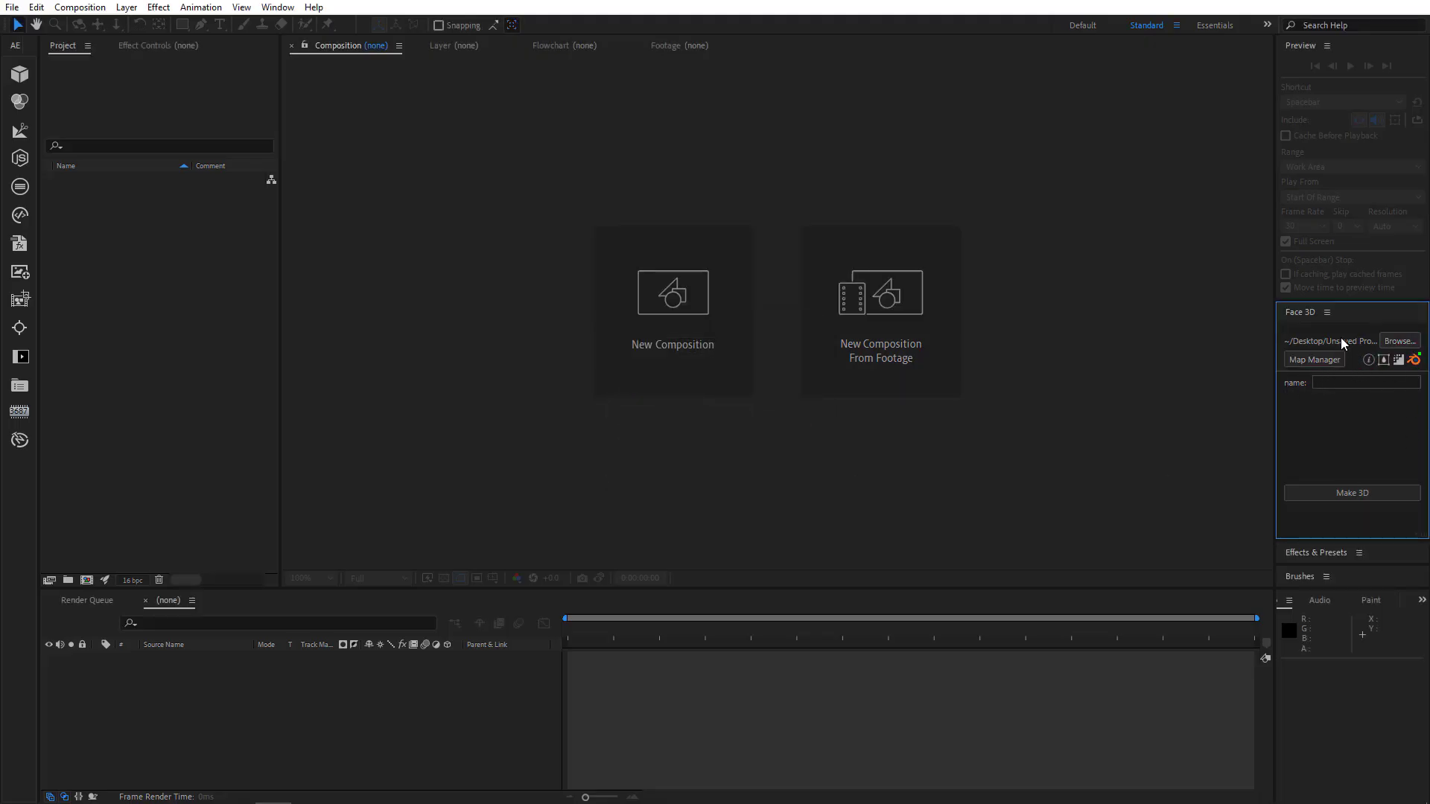
click(1370, 360)
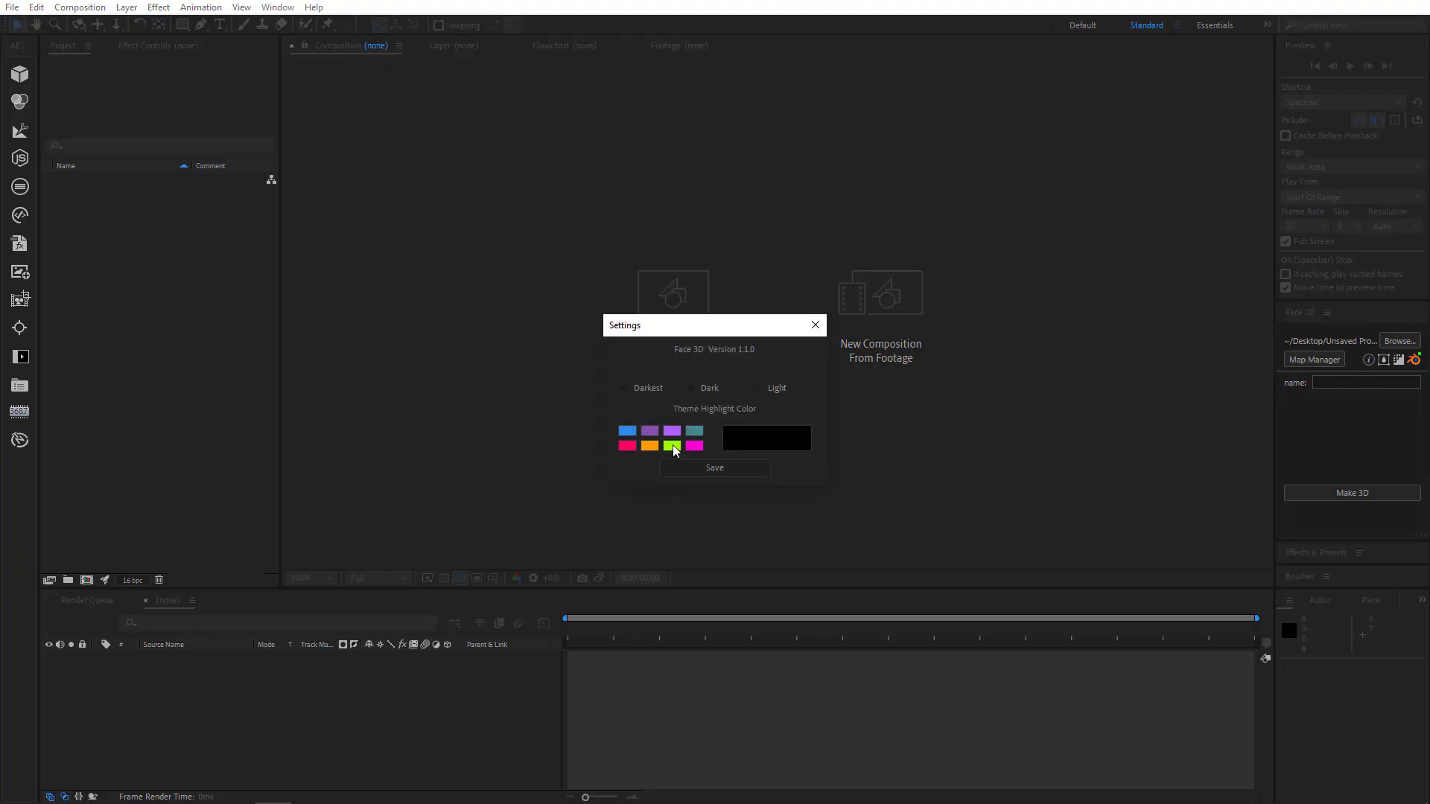
click(673, 447)
click(715, 470)
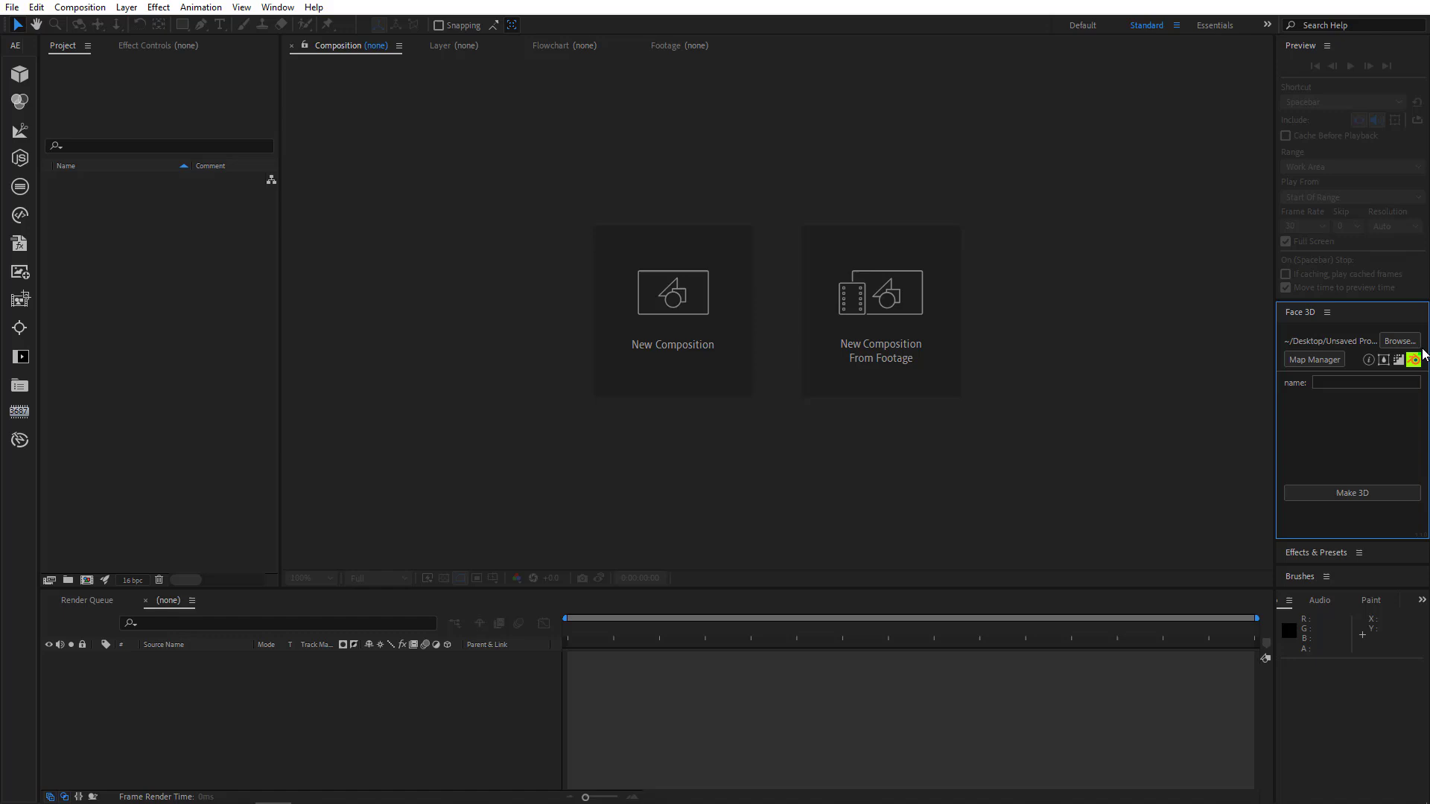
Save the Darkest theme with a blue highlight colour.
click(1369, 360)
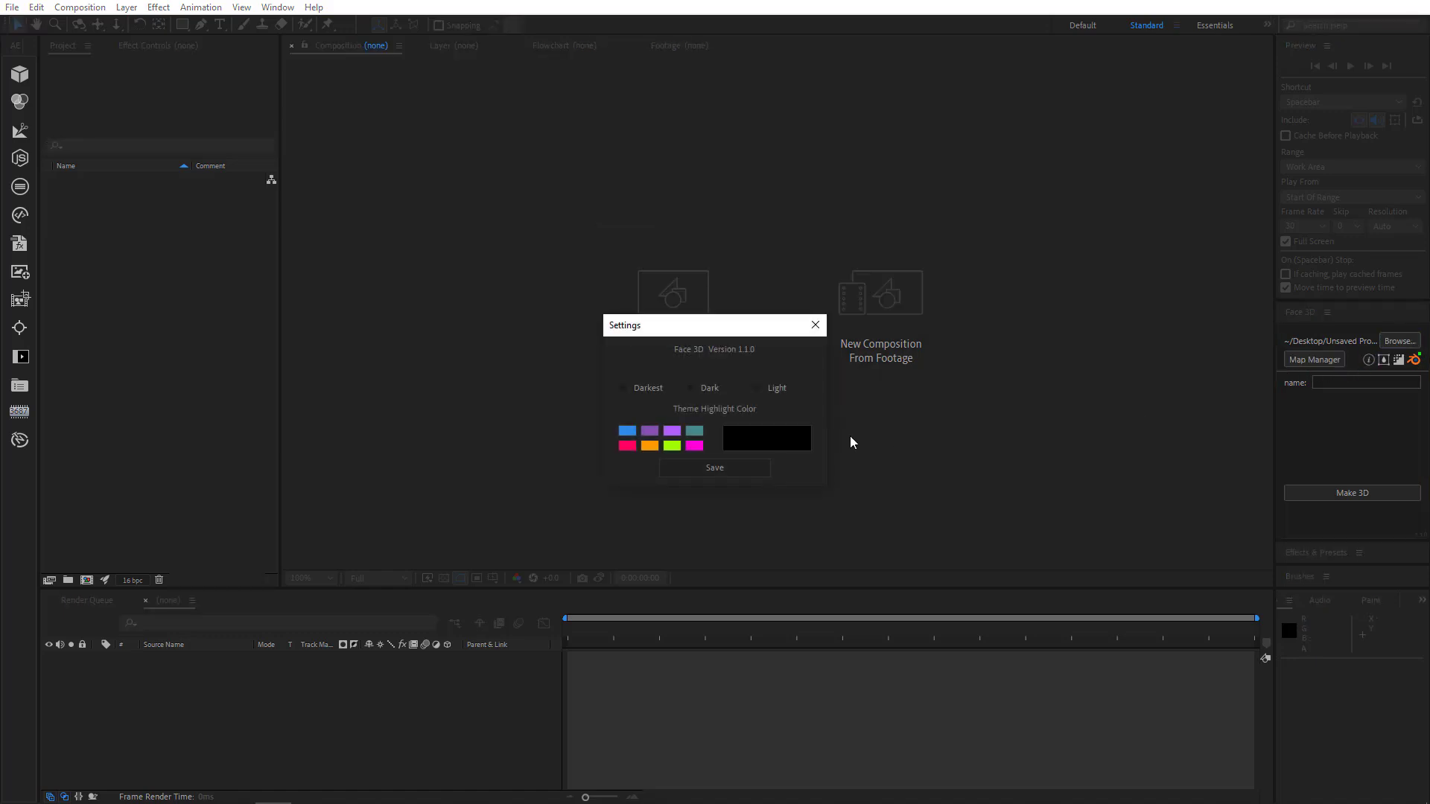
click(637, 388)
click(634, 432)
click(744, 471)
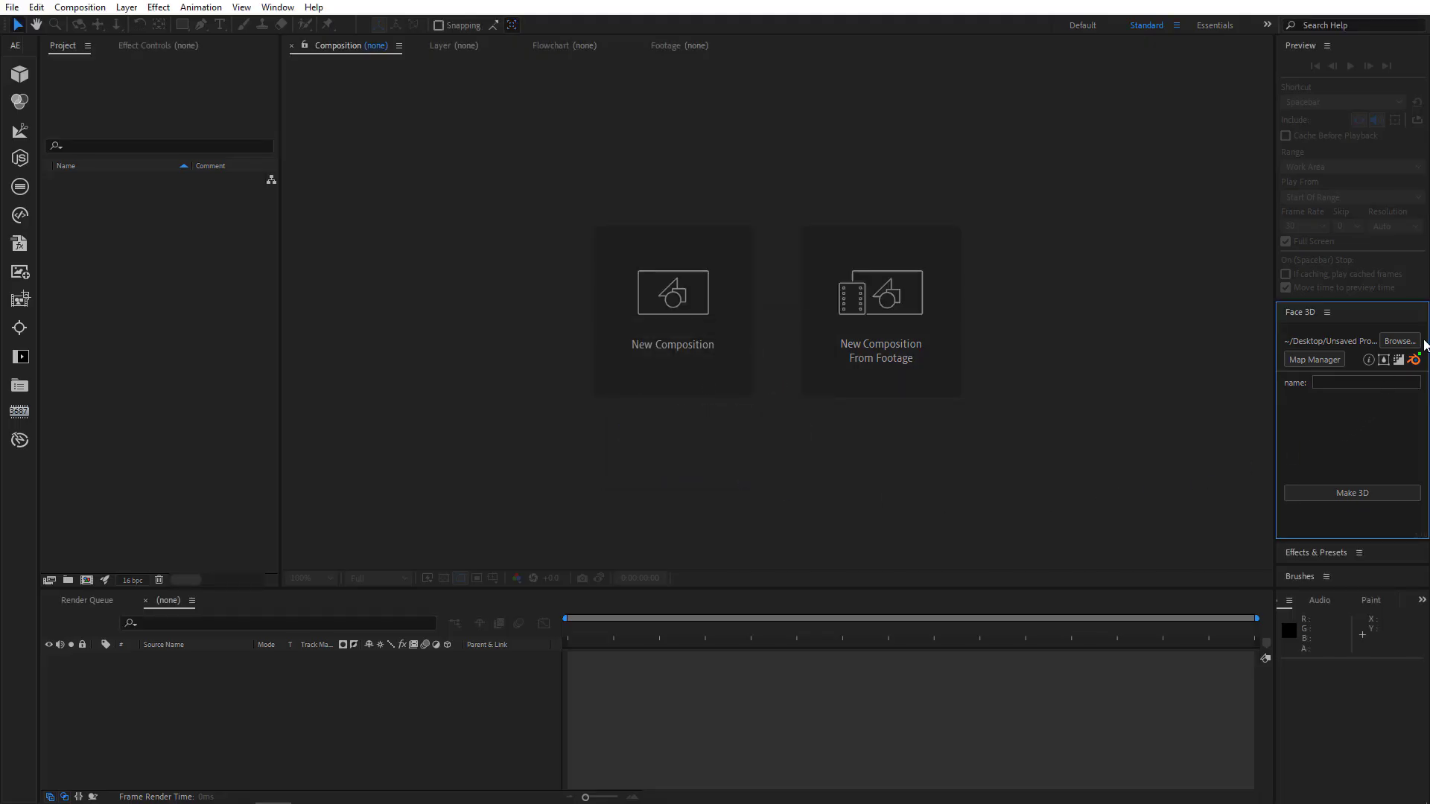
Set D:\Work as the folder where Face 3D saves its files.
click(1415, 340)
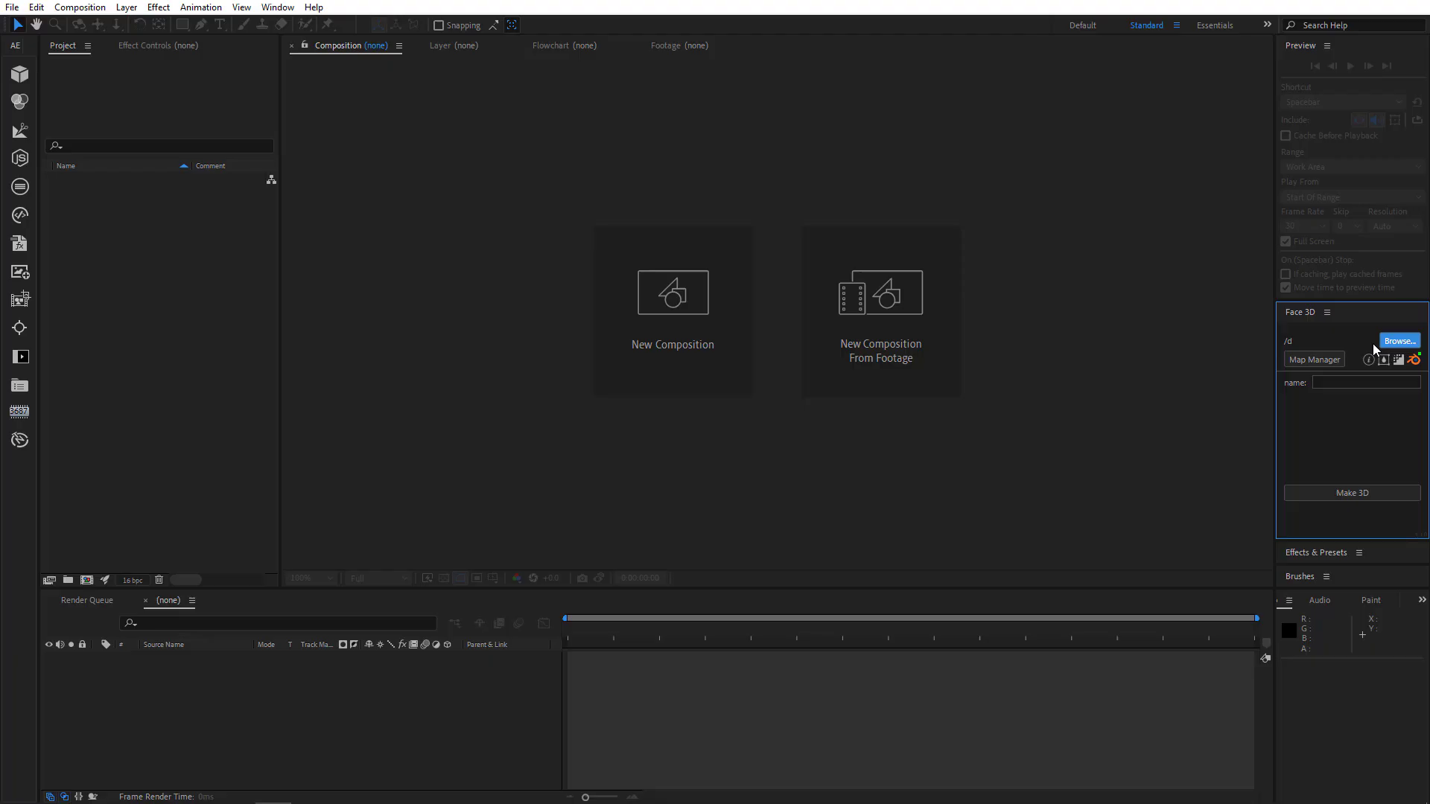
click(160, 261)
double_click(159, 261)
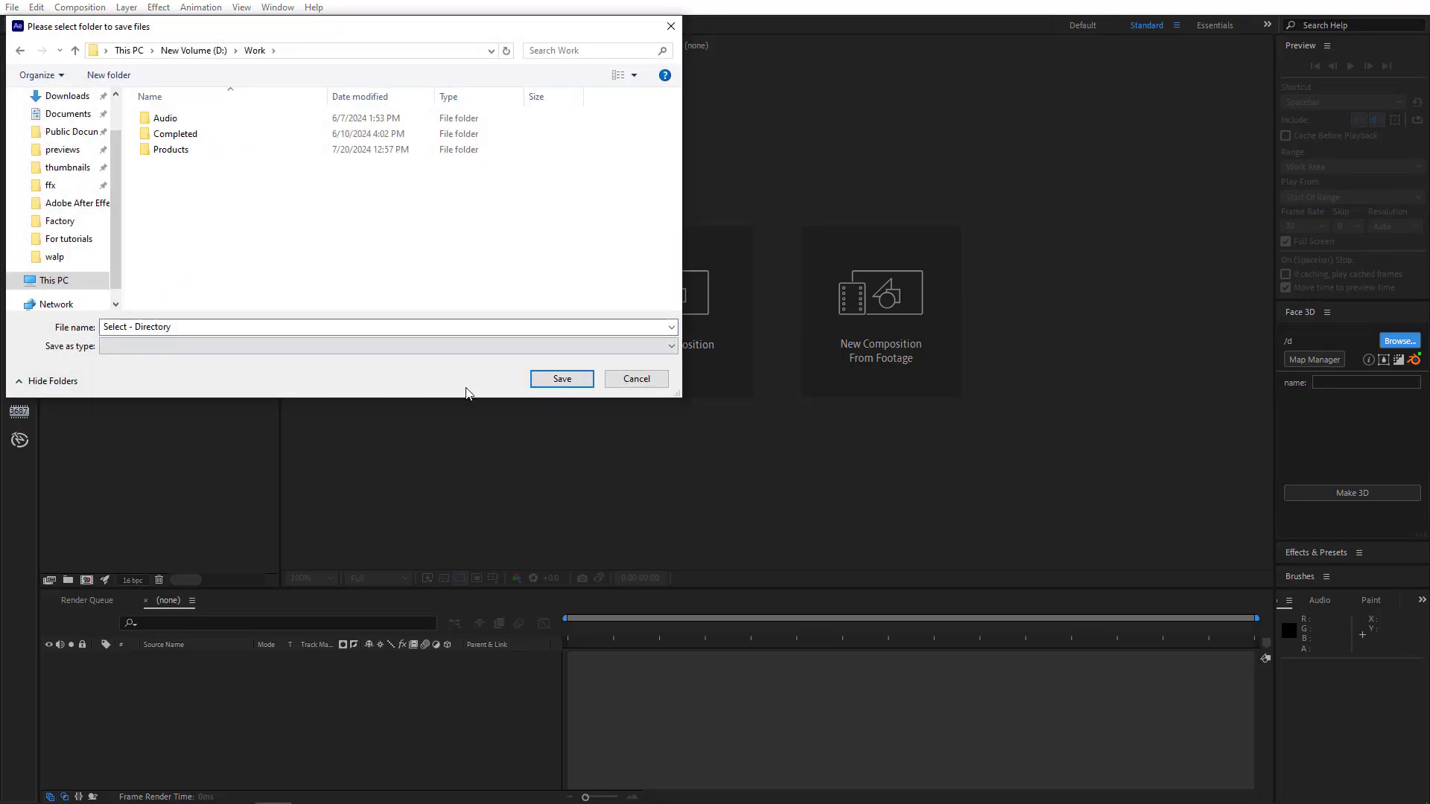
click(563, 378)
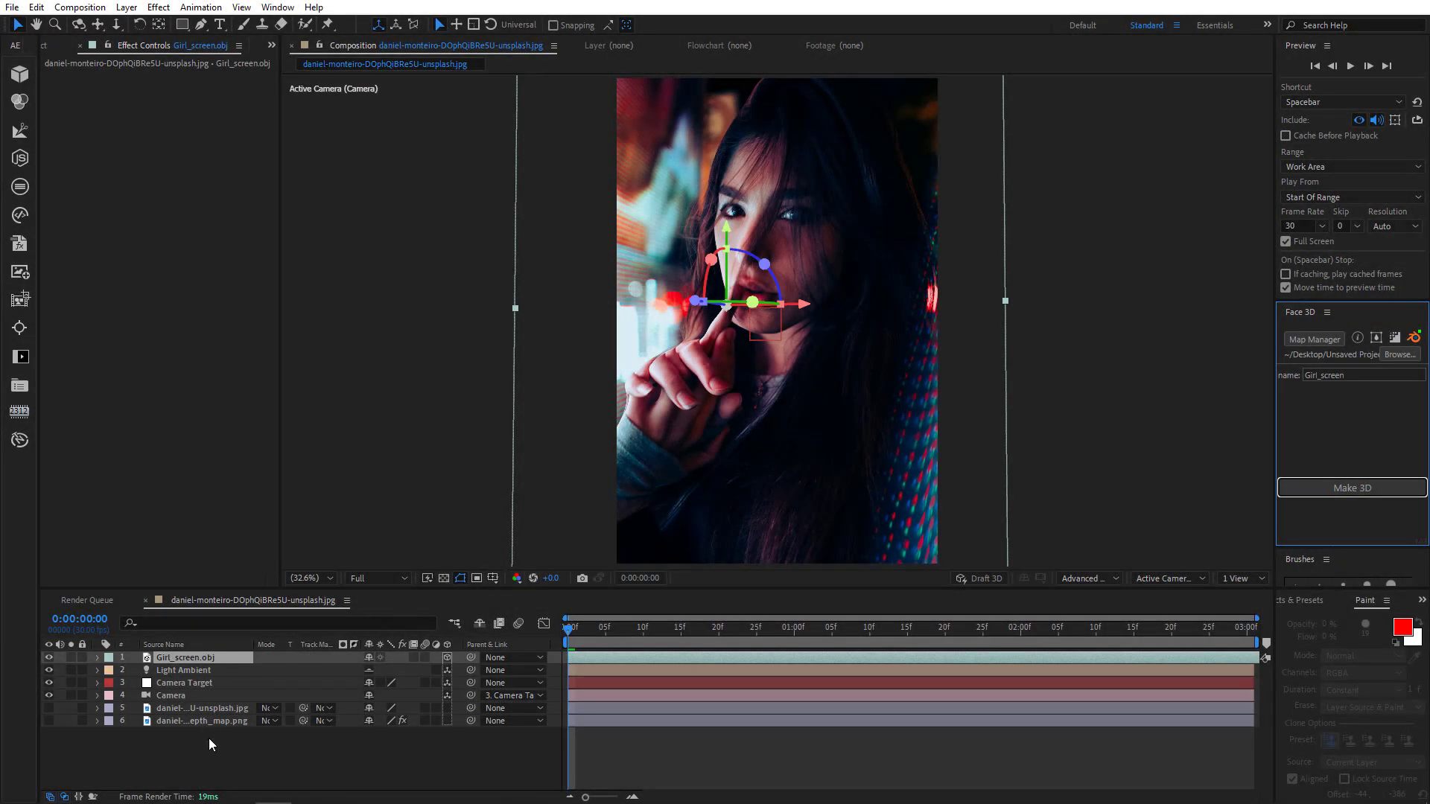
Add a new red Point light layer to the composition.
right_click(208, 739)
mouse_move(354, 560)
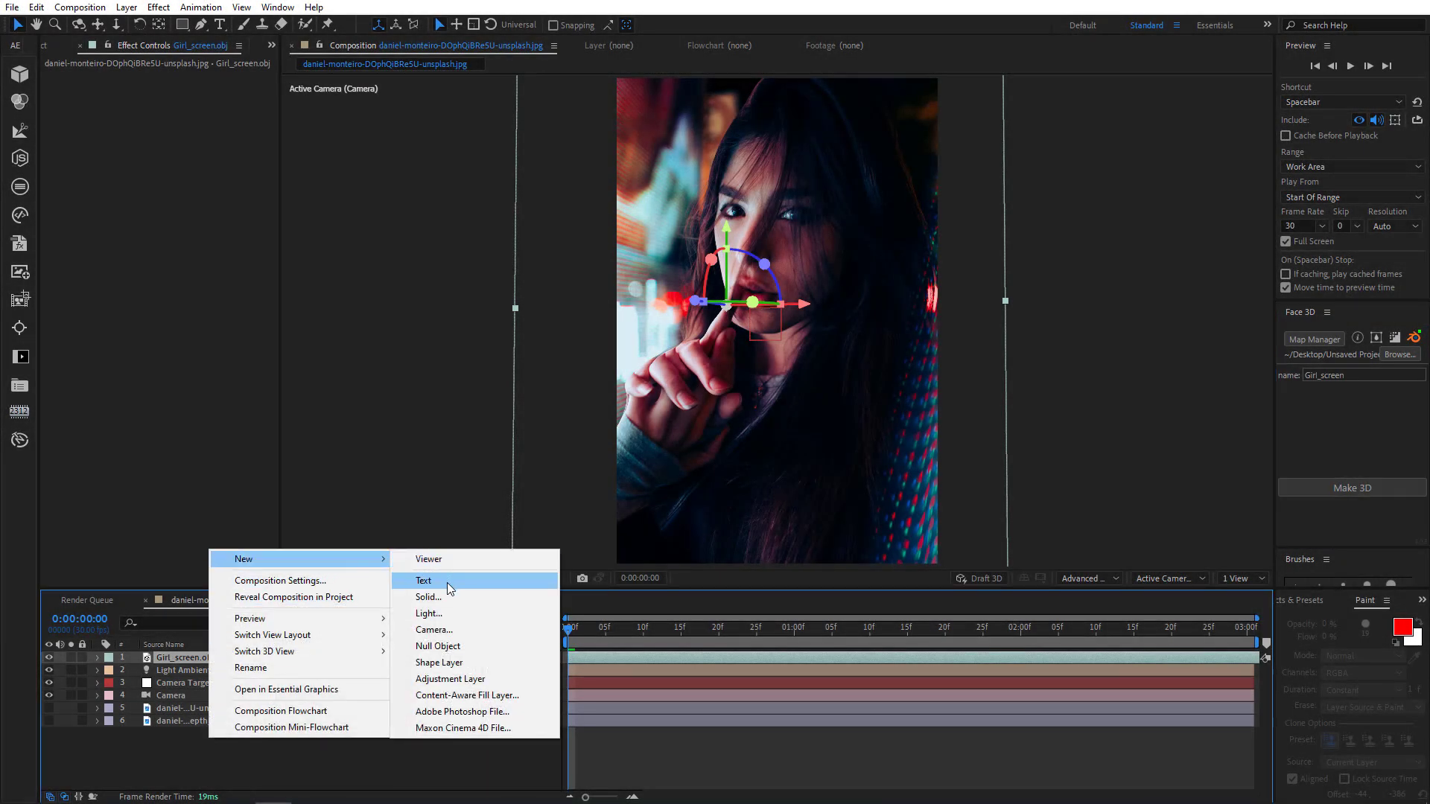
click(430, 614)
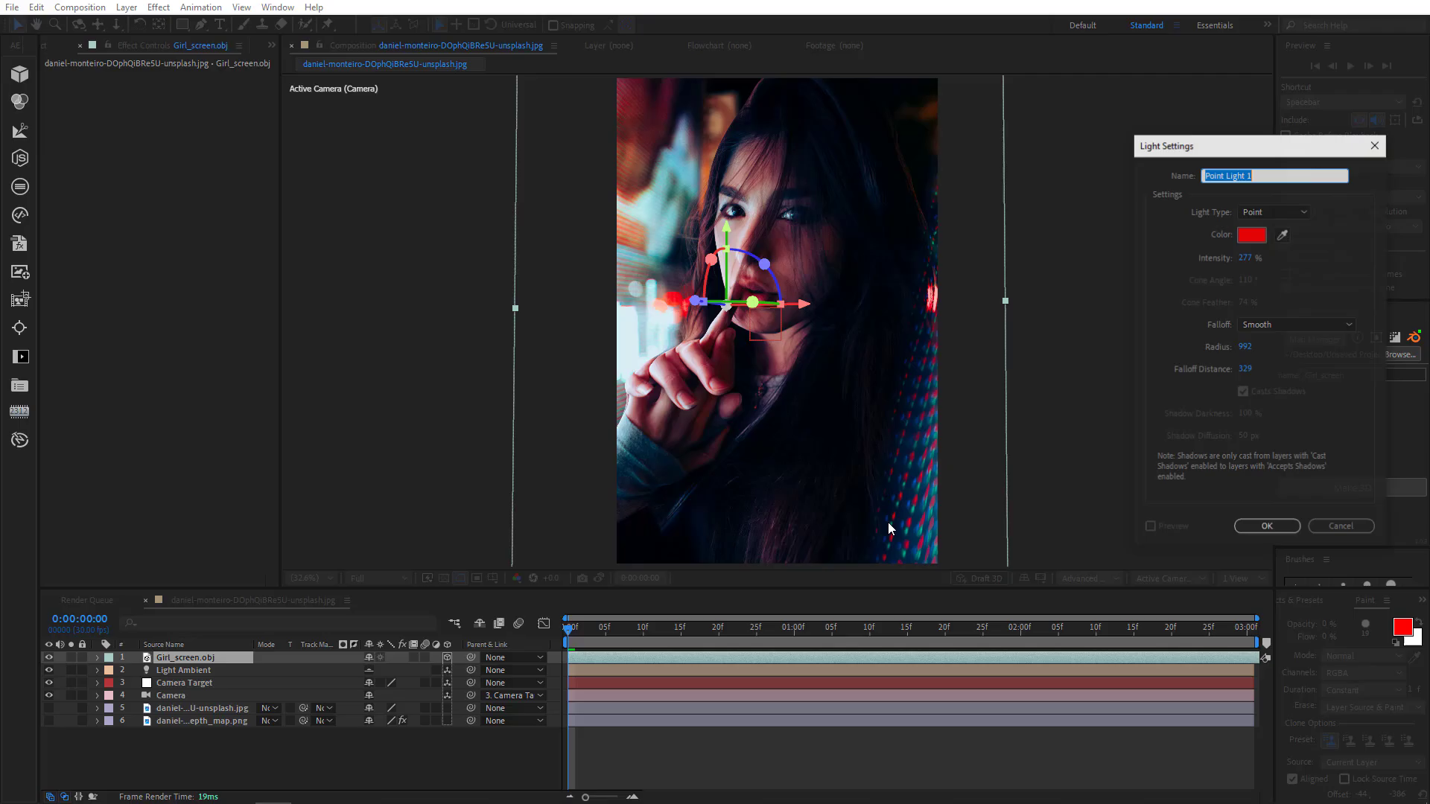
click(1280, 527)
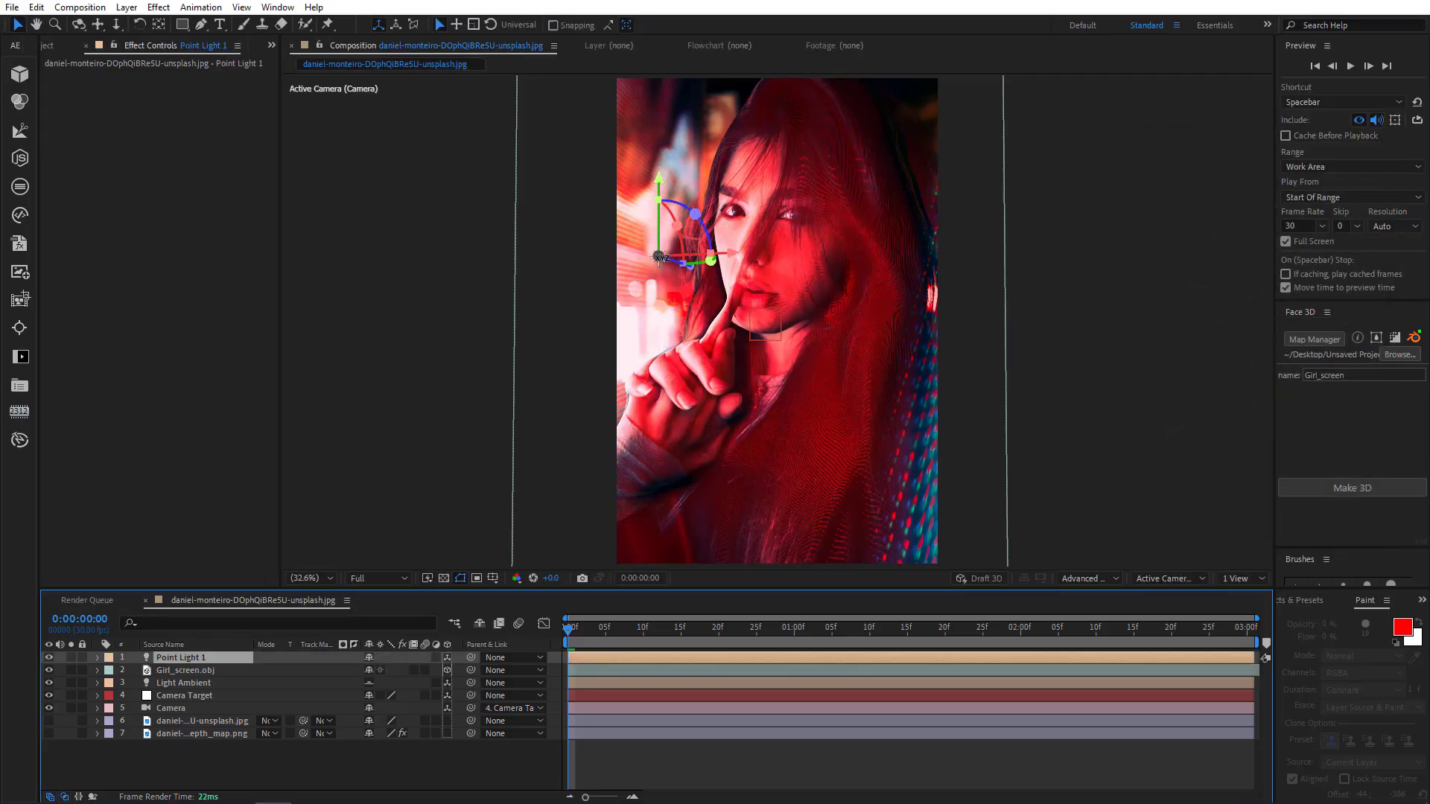
Position the red point light beside the face and toggle it off and on to compare.
drag(658, 257, 435, 159)
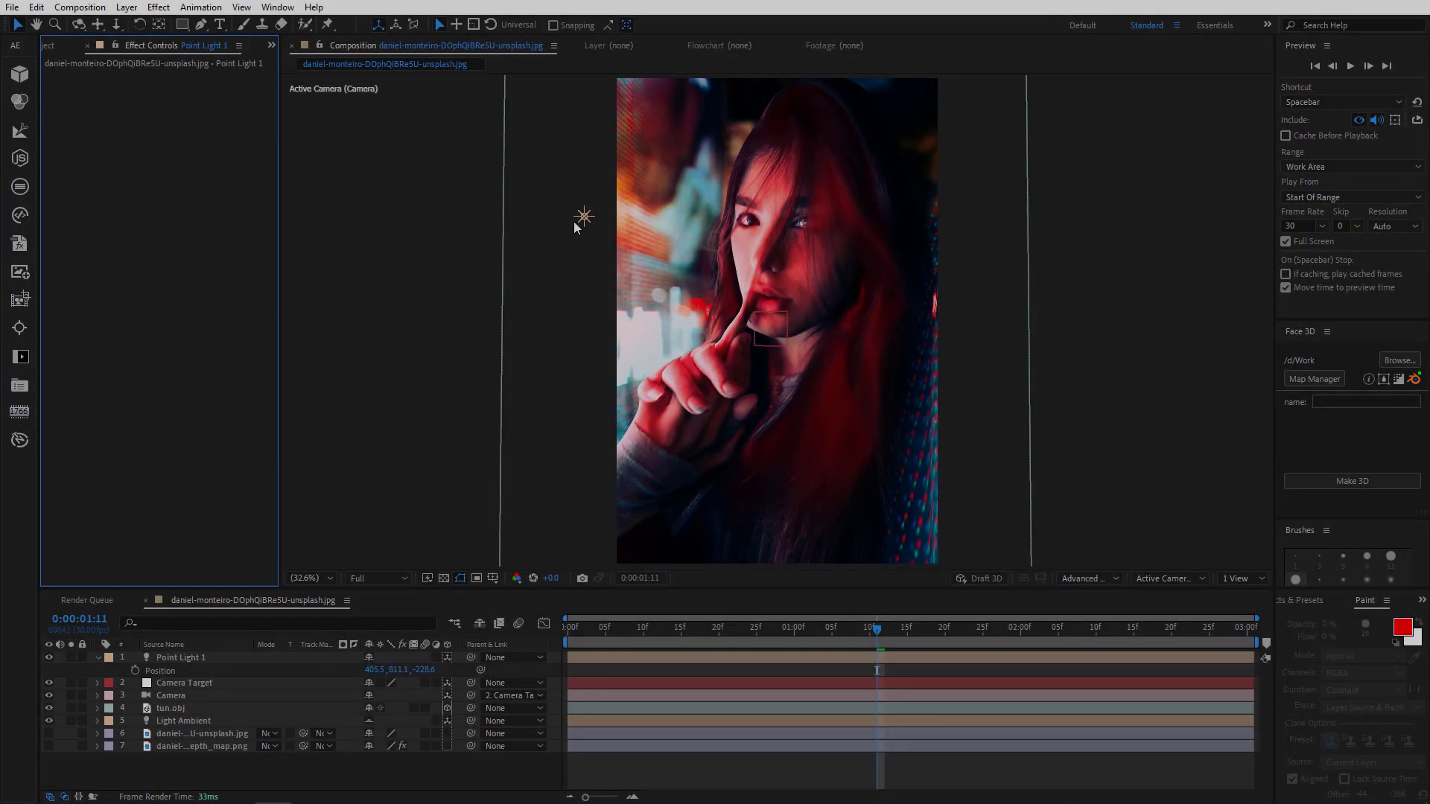
drag(574, 227, 598, 177)
click(49, 659)
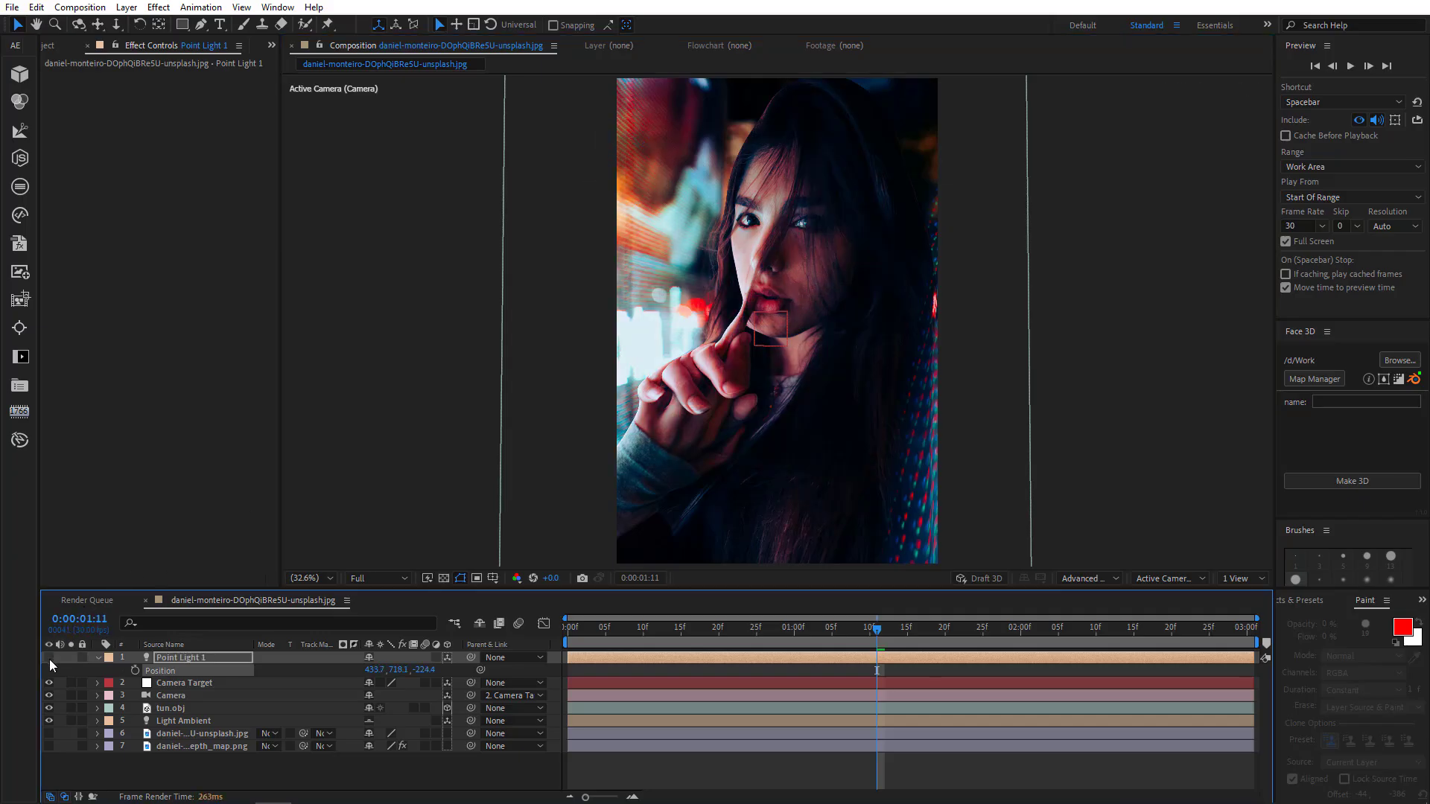
click(49, 658)
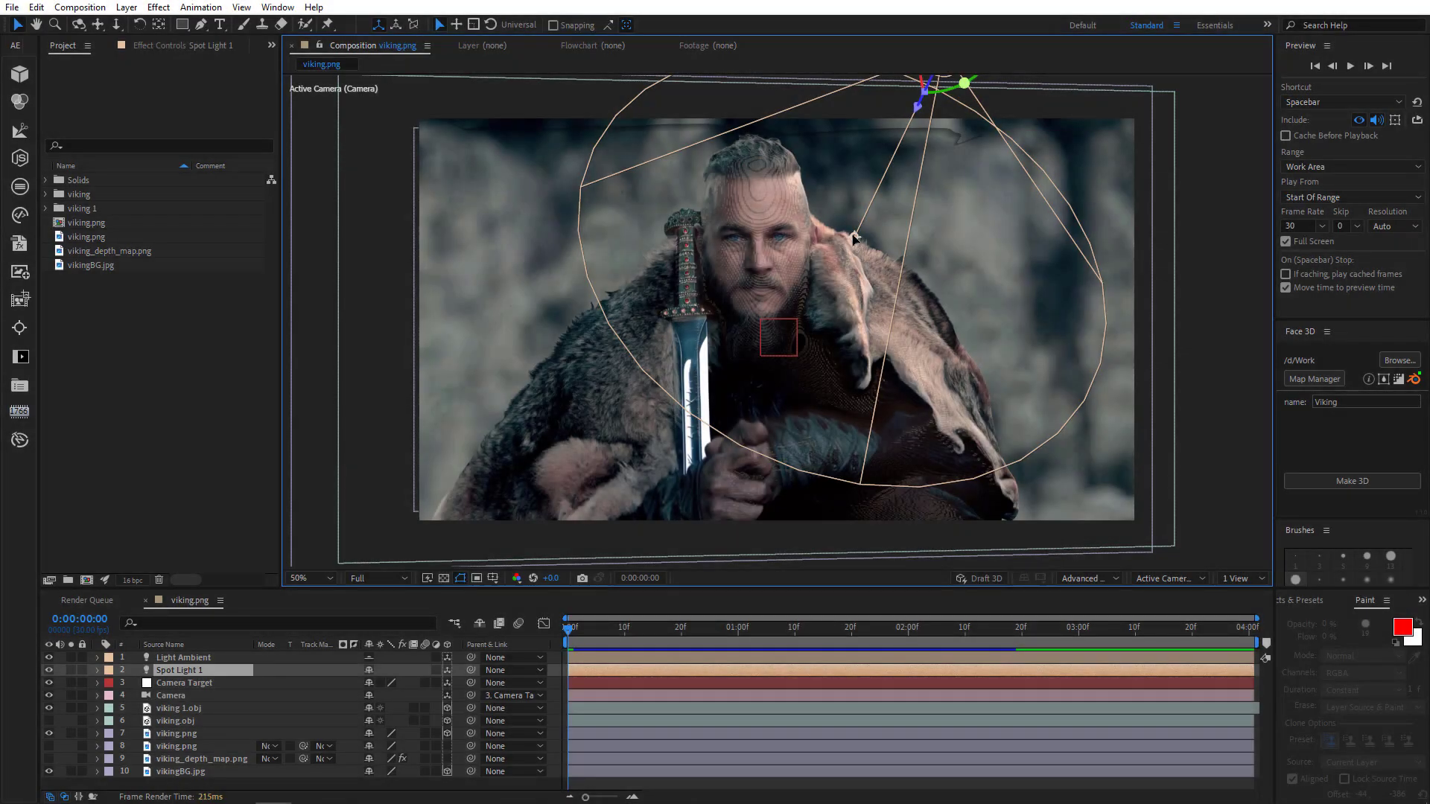
Point the spot light's cone at the Viking's face and hide the viking 1.obj layer.
drag(854, 237, 819, 209)
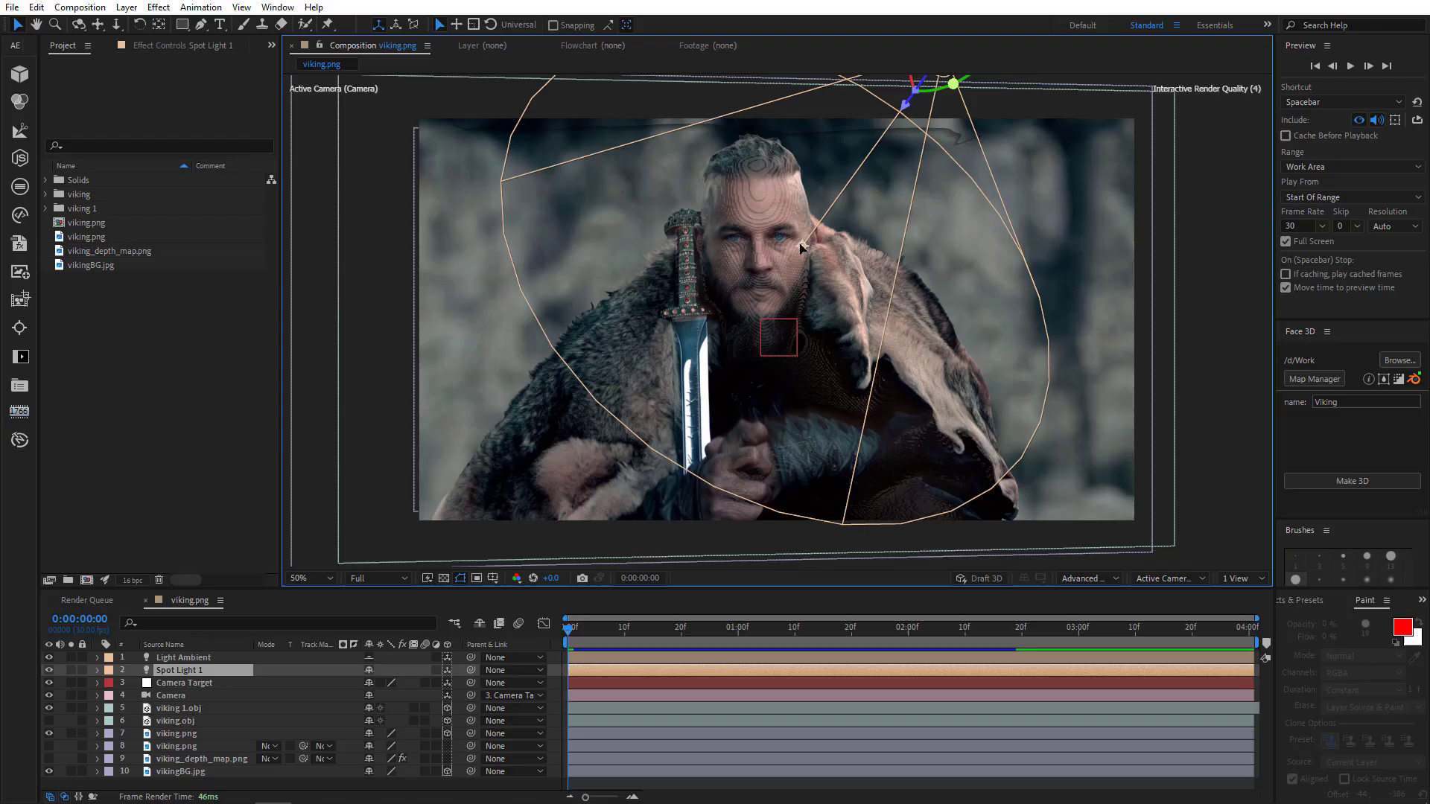
key(ctrl+z)
click(48, 708)
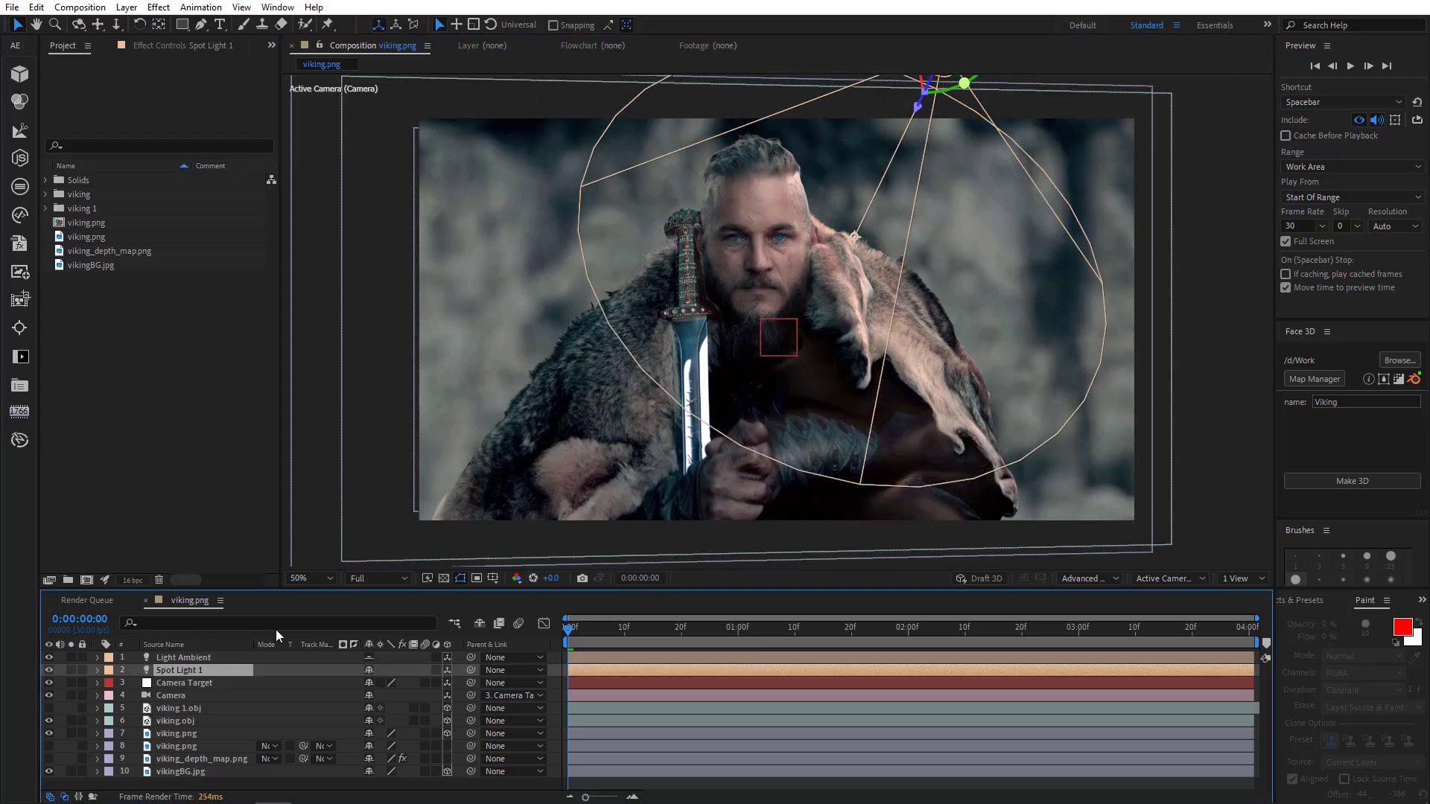
drag(854, 237, 804, 201)
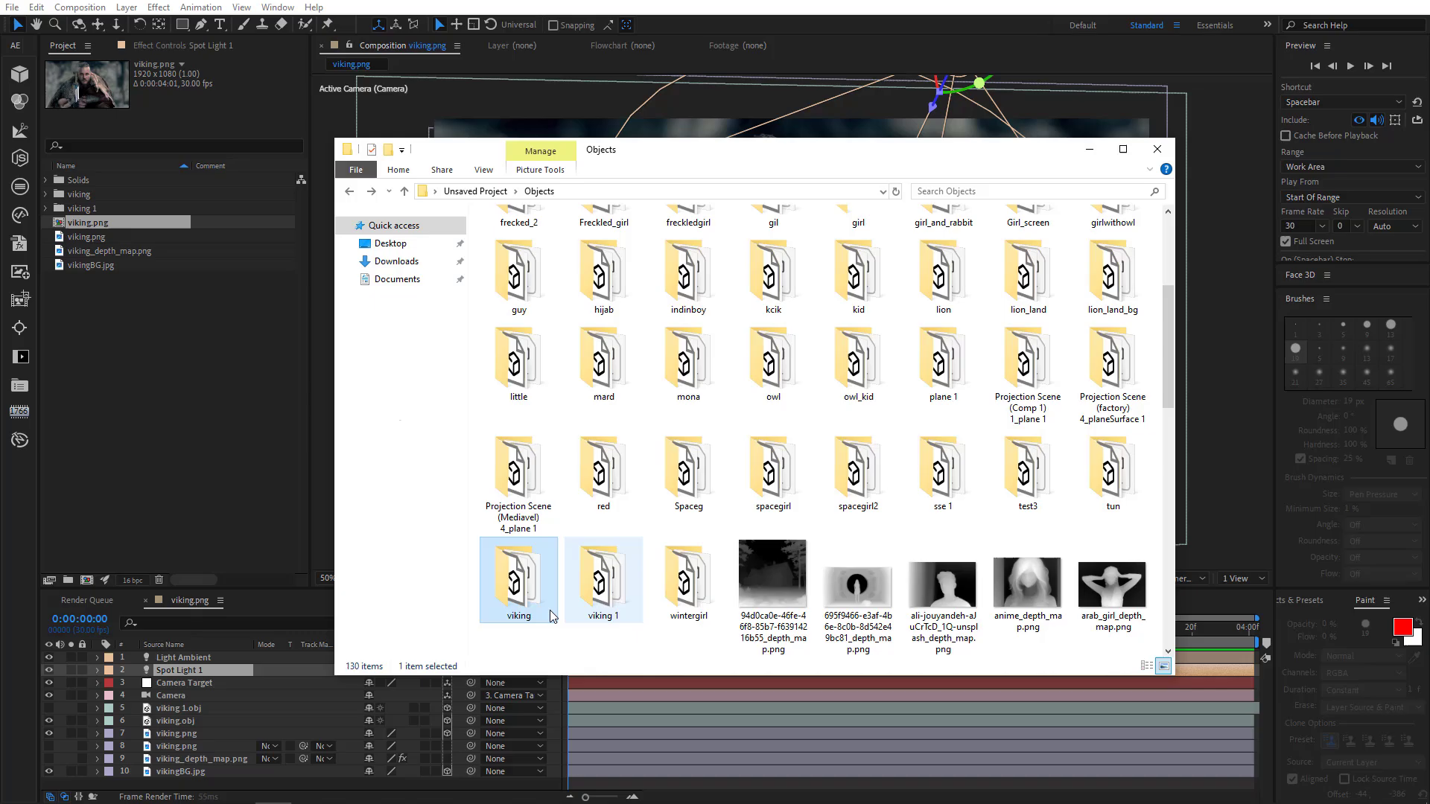
Browse the viking 1 folder, then return to Objects and open the viking folder.
double_click(596, 585)
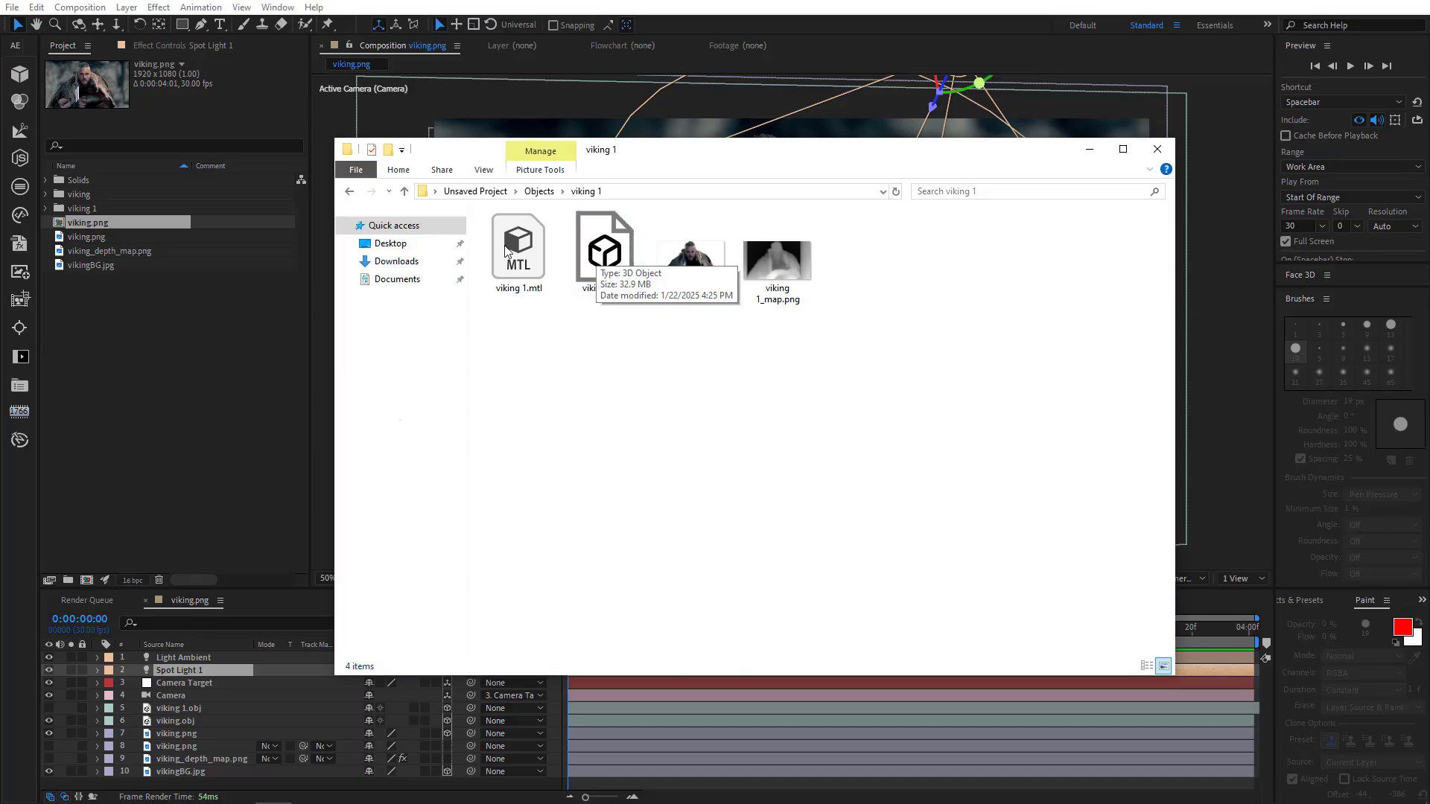
click(349, 192)
double_click(502, 583)
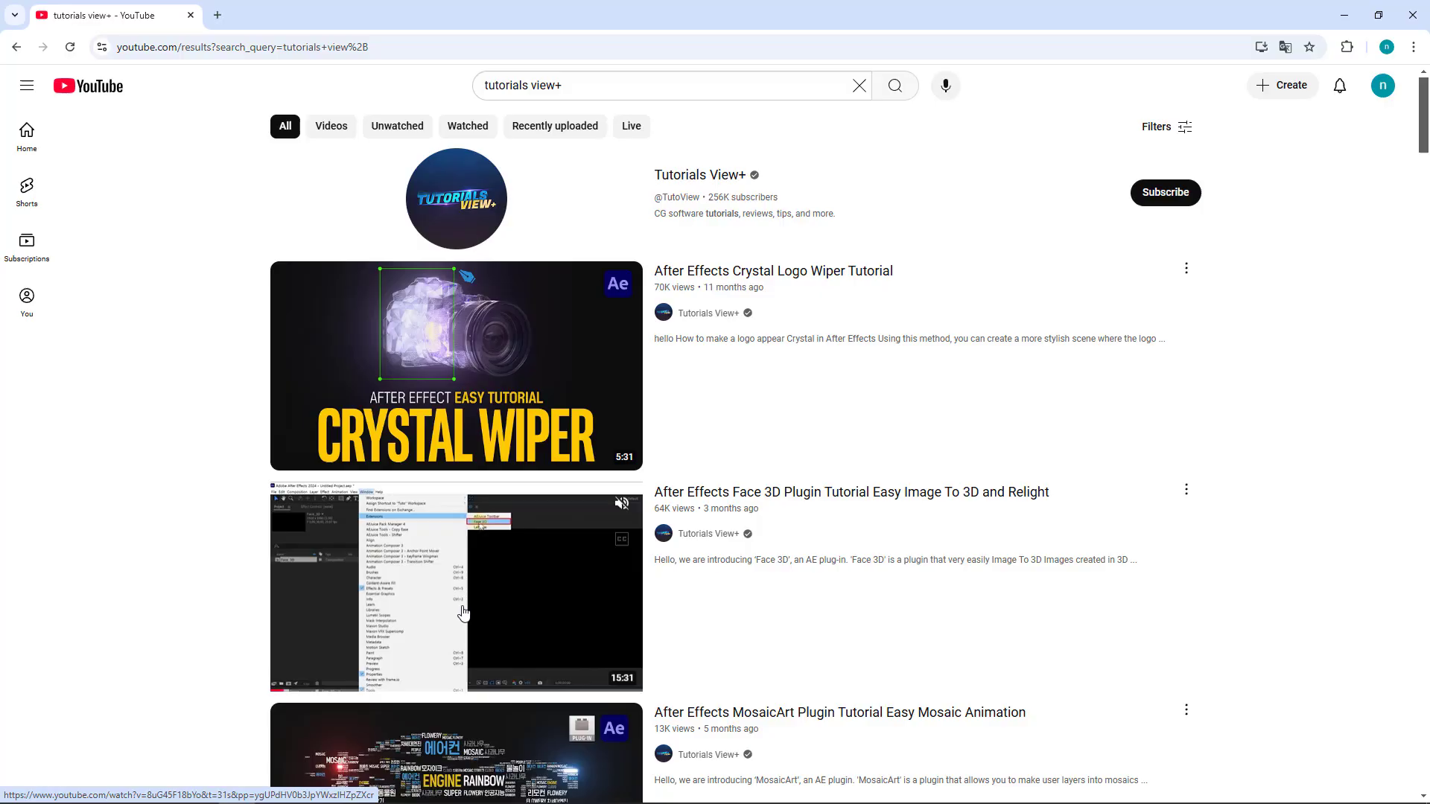
Play the After Effects Face 3D Plugin Tutorial video, then close the browser.
click(522, 568)
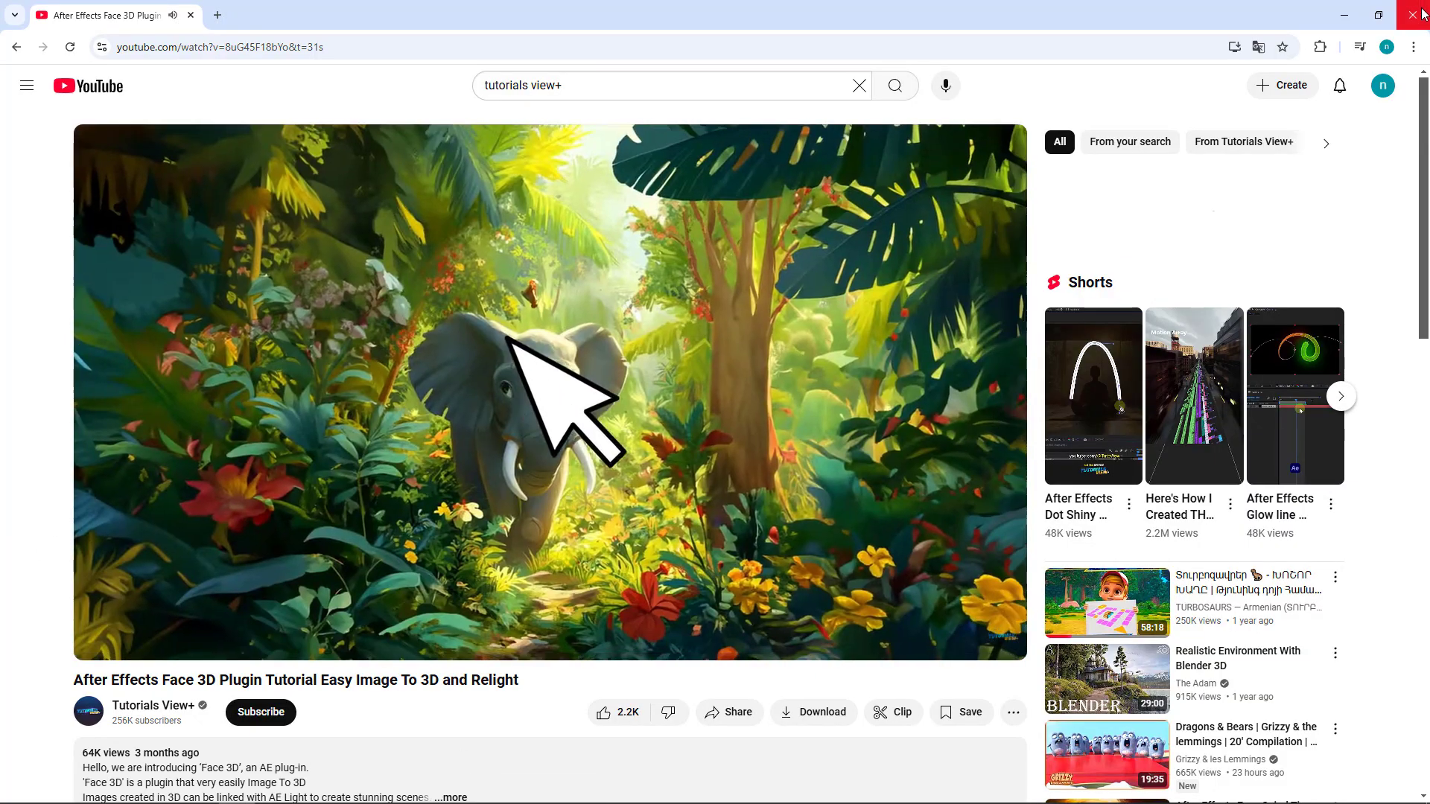
click(1419, 14)
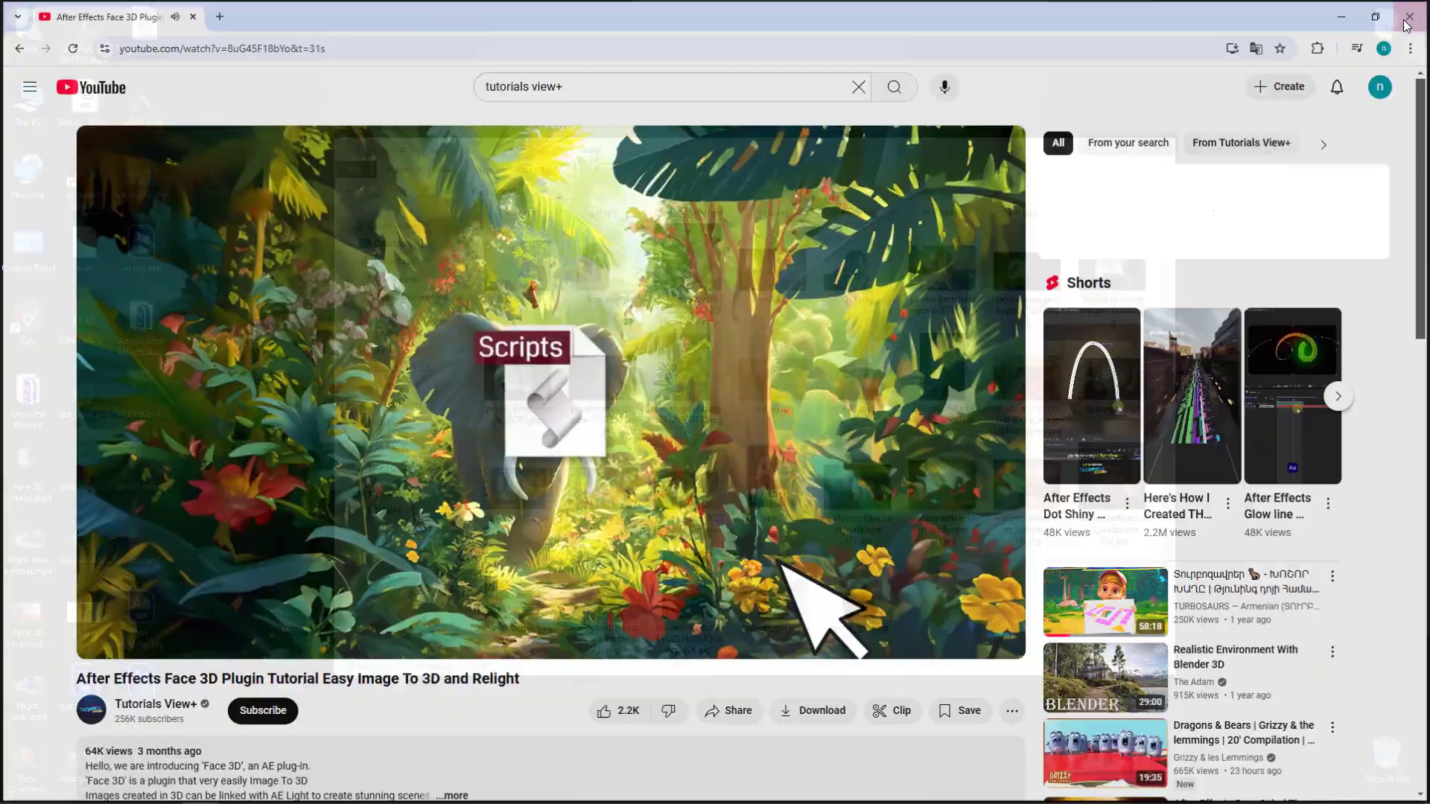